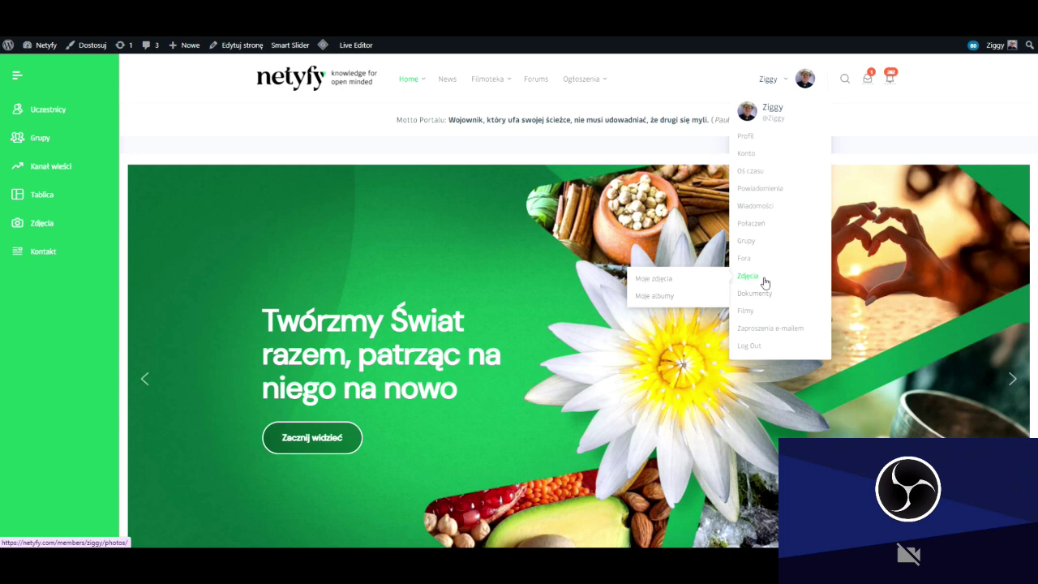
# Open the member's own Profil page from the avatar dropdown.
pyautogui.moveTo(760, 298)
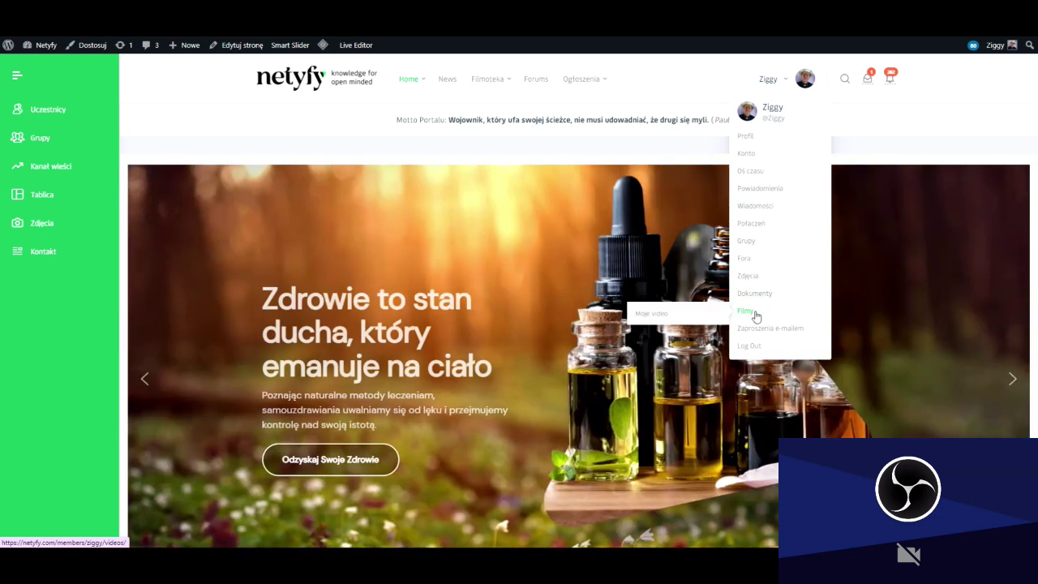
pyautogui.moveTo(752, 342)
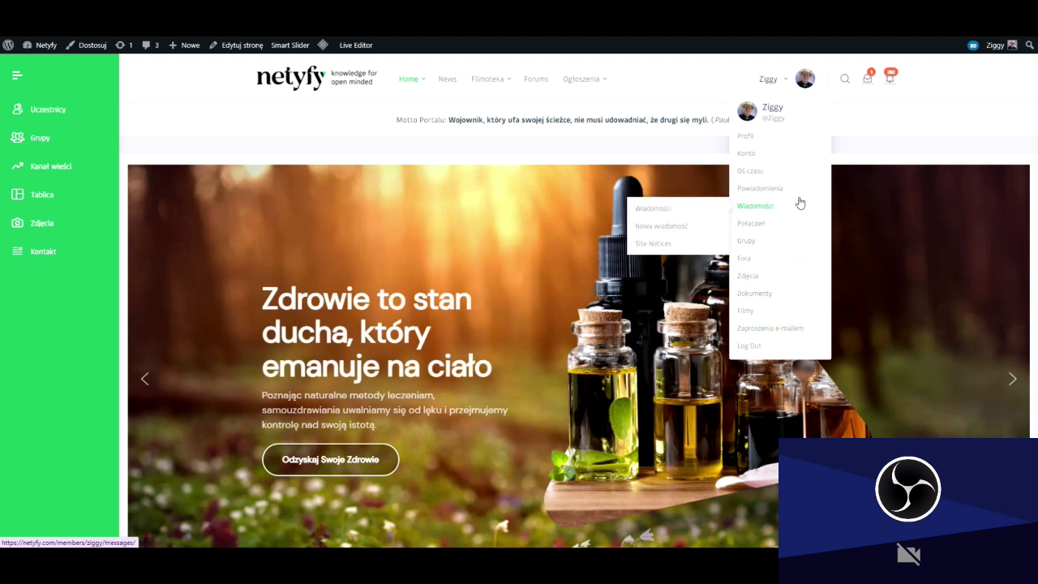
pyautogui.moveTo(784, 141)
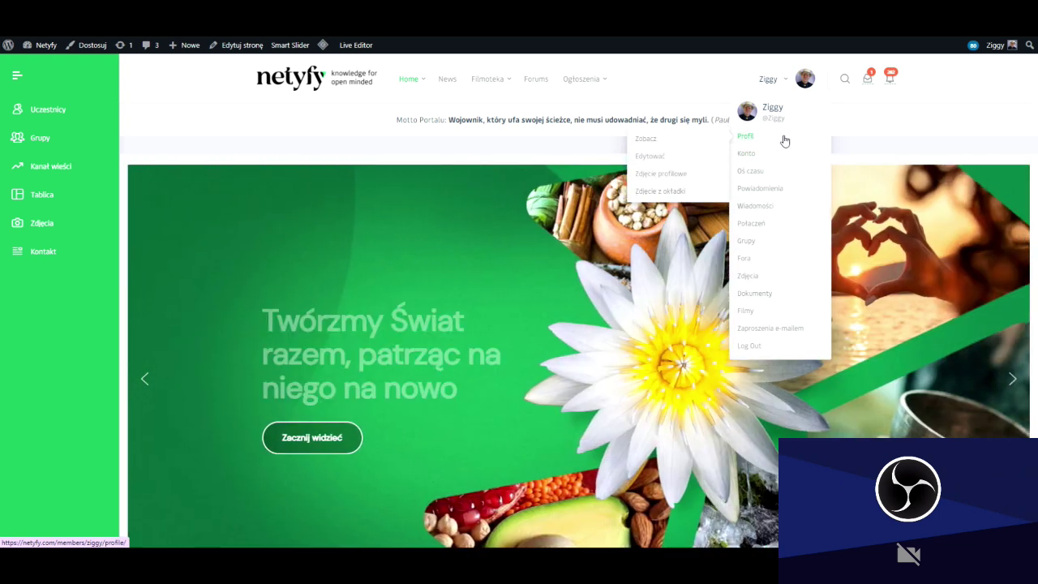
pyautogui.click(753, 141)
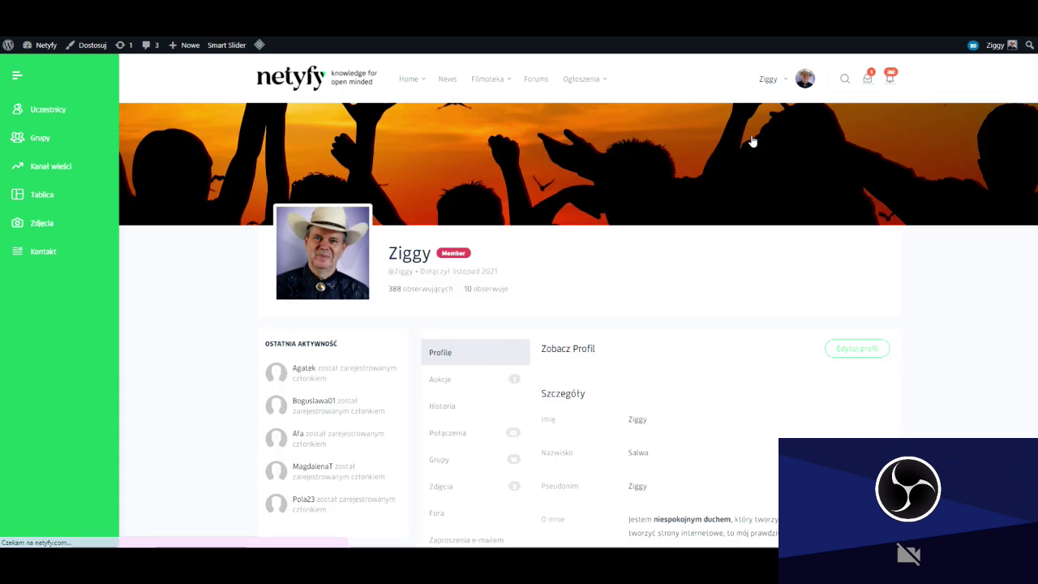
# Scroll through the profile's Szczegóły and Dodatkowo o mnie sections and back to the top.
pyautogui.scroll(-2, 910, 195)
pyautogui.scroll(-1, 939, 208)
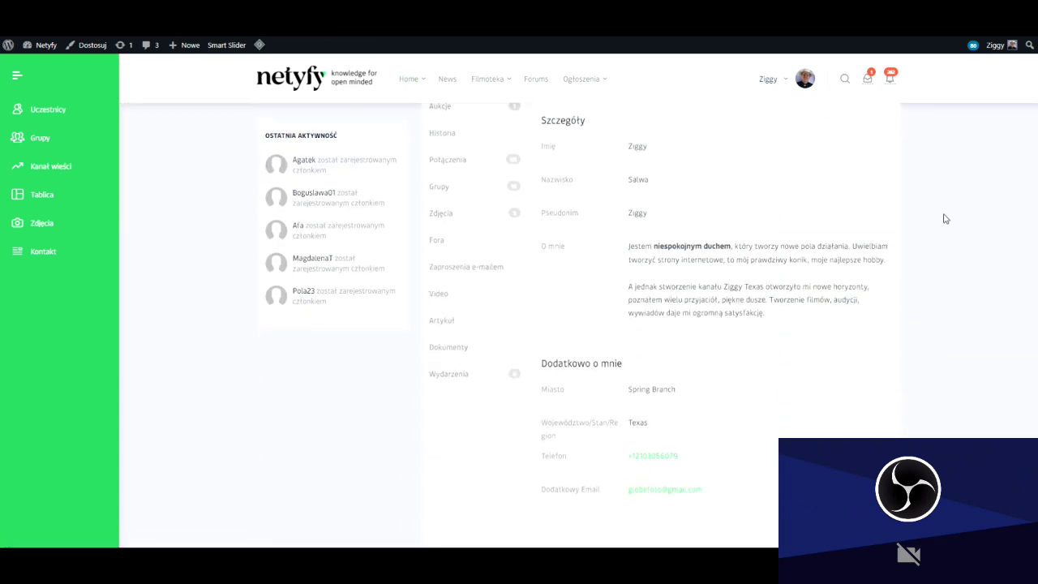
pyautogui.scroll(1, 945, 219)
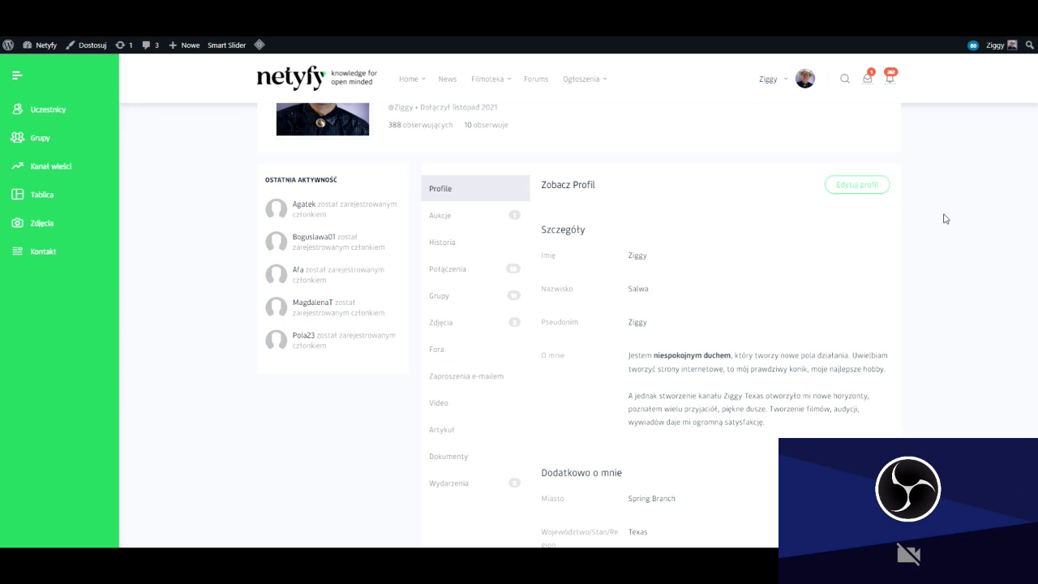
pyautogui.scroll(1, 945, 219)
pyautogui.scroll(-1, 945, 219)
pyautogui.scroll(-2, 759, 331)
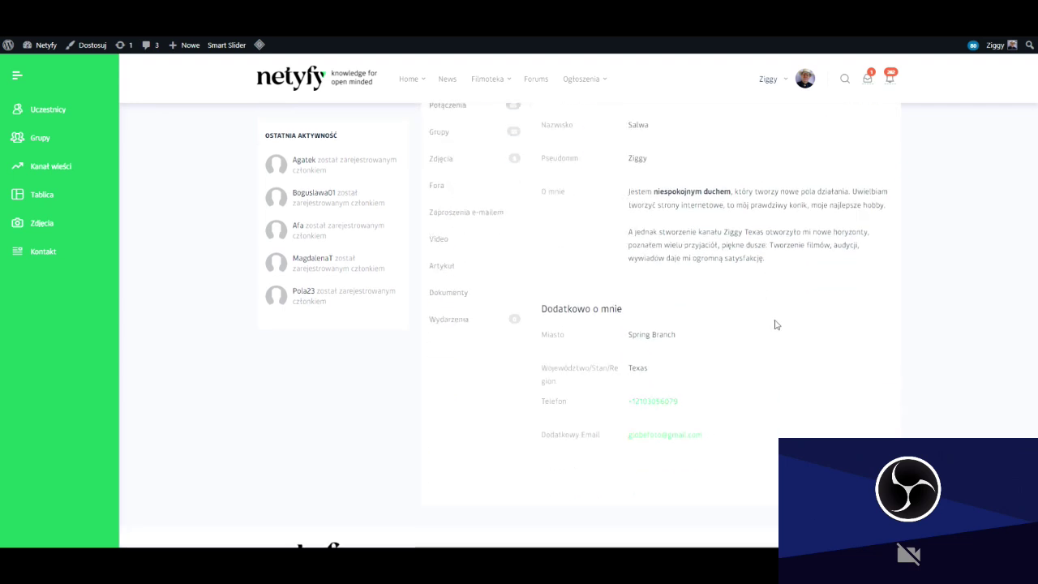
pyautogui.scroll(2, 766, 325)
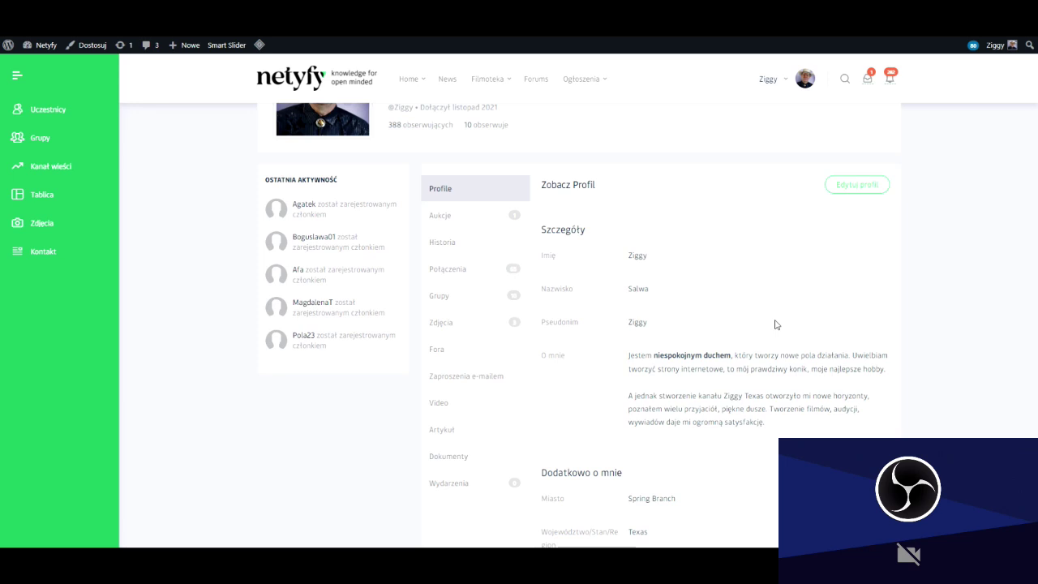
pyautogui.scroll(1, 775, 325)
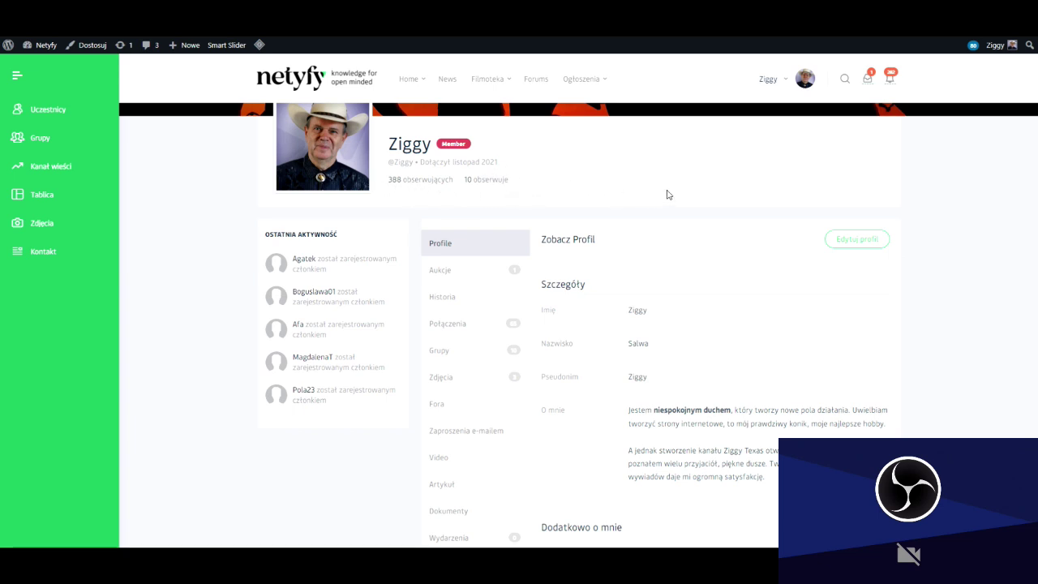
pyautogui.scroll(2, 670, 193)
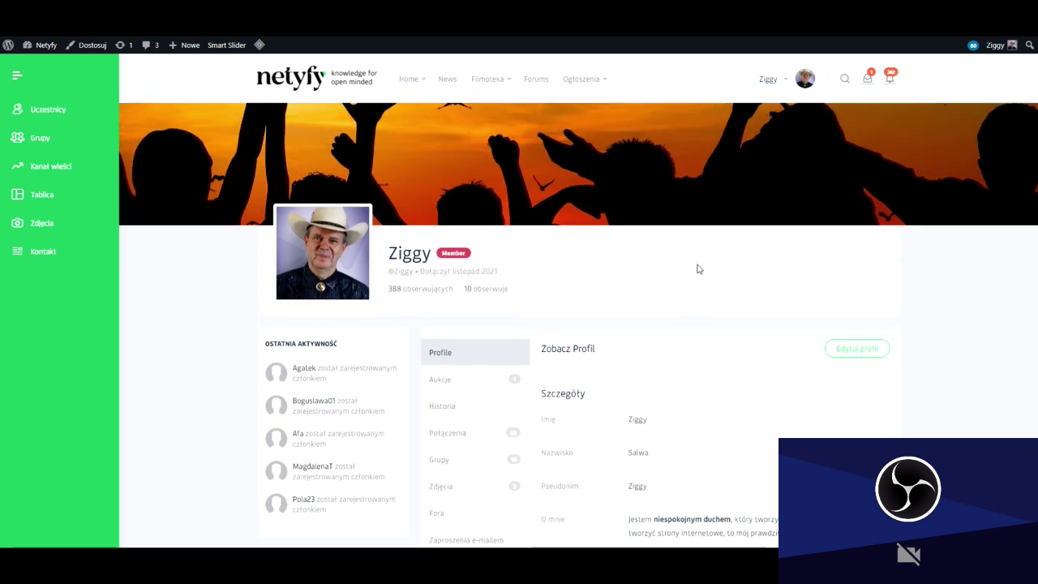
pyautogui.scroll(-3, 696, 263)
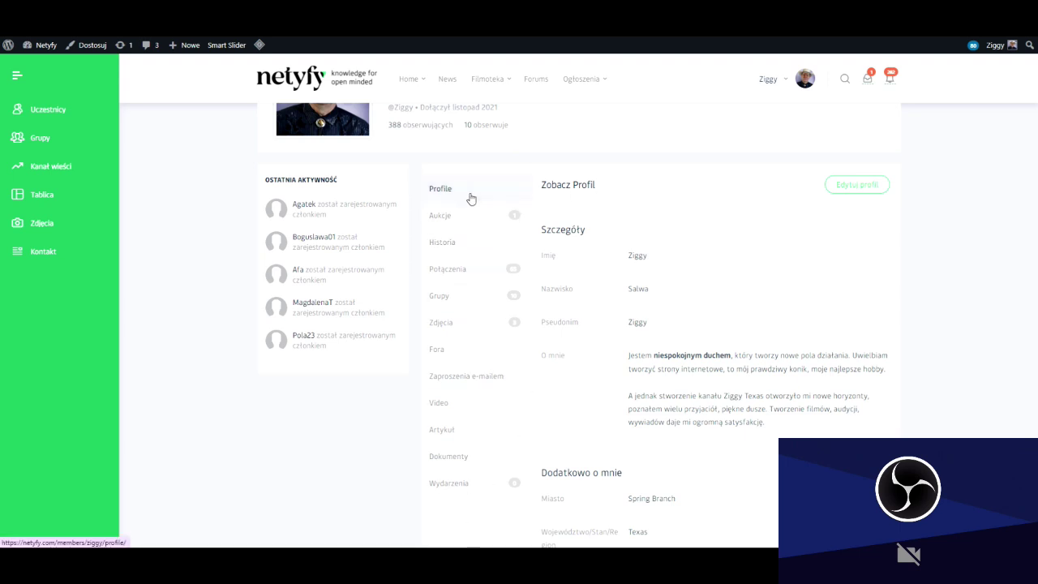
# Show the profile's Aukcje listings and scroll through them.
pyautogui.click(442, 220)
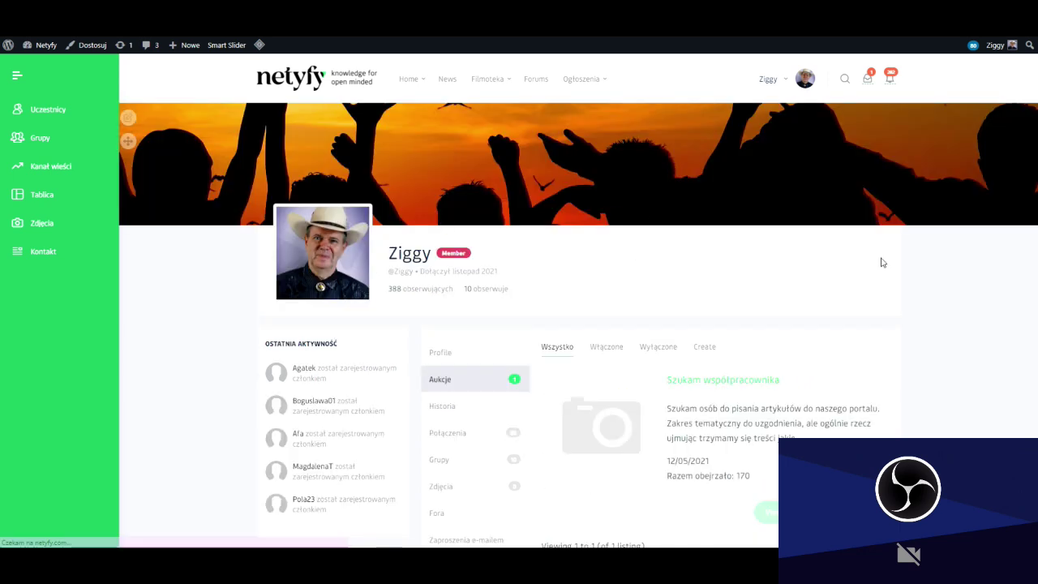
pyautogui.scroll(-2, 967, 281)
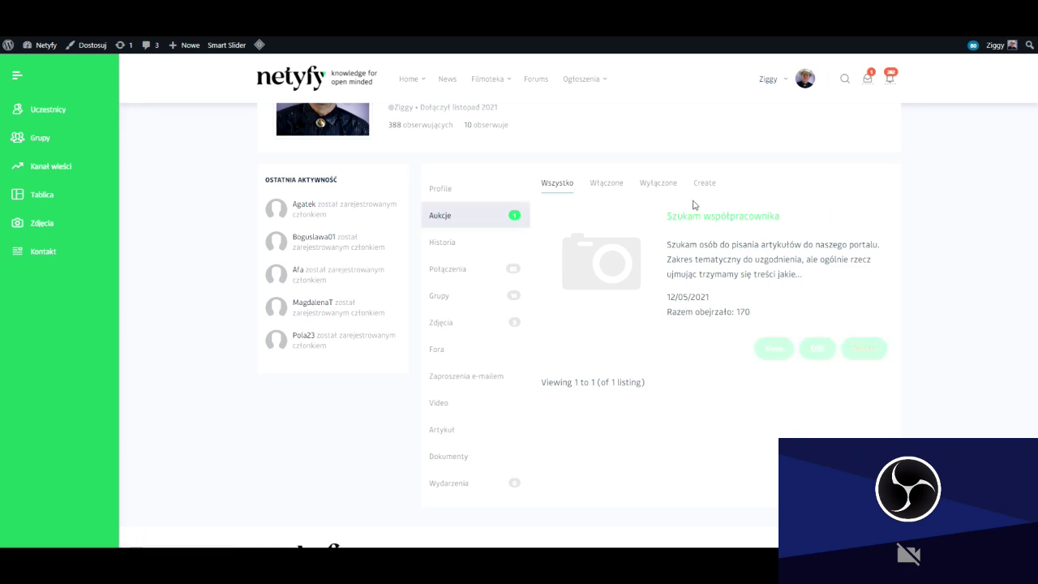
pyautogui.moveTo(729, 246)
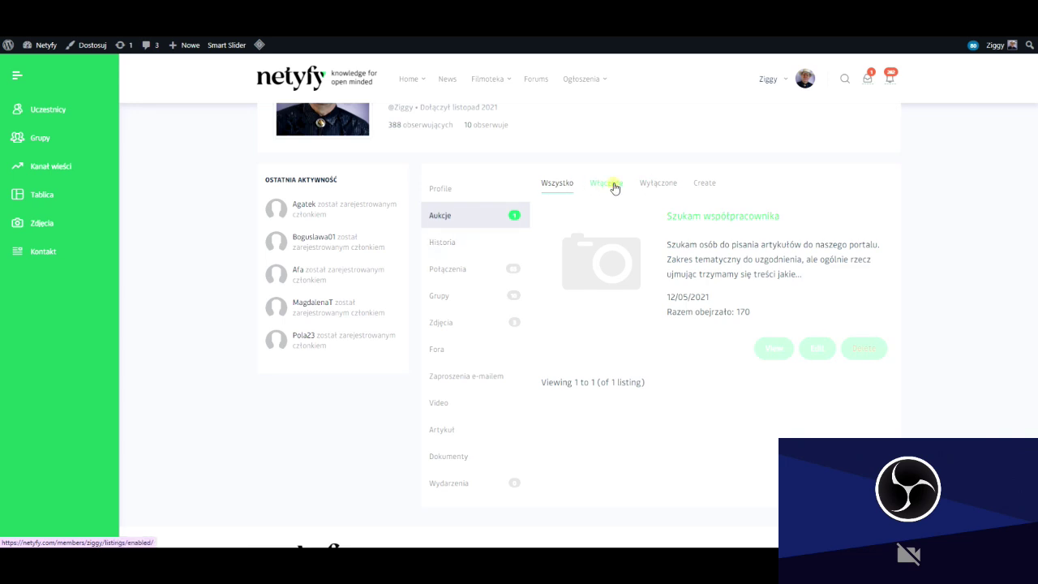
# Filter the Aukcje listings by status, then open the profile's Historia wall.
pyautogui.click(705, 184)
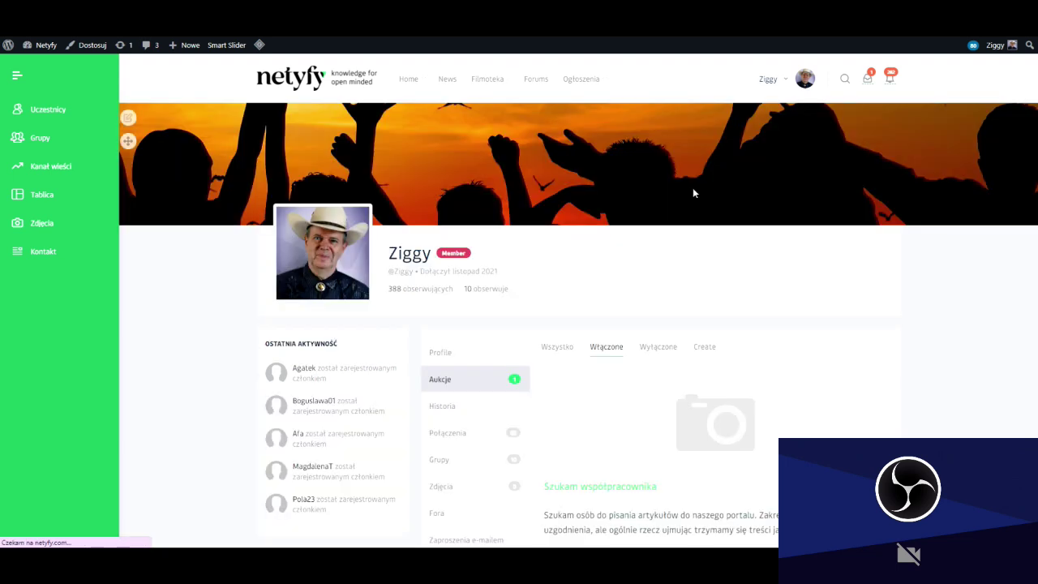
pyautogui.scroll(-2, 690, 227)
pyautogui.scroll(-1, 698, 232)
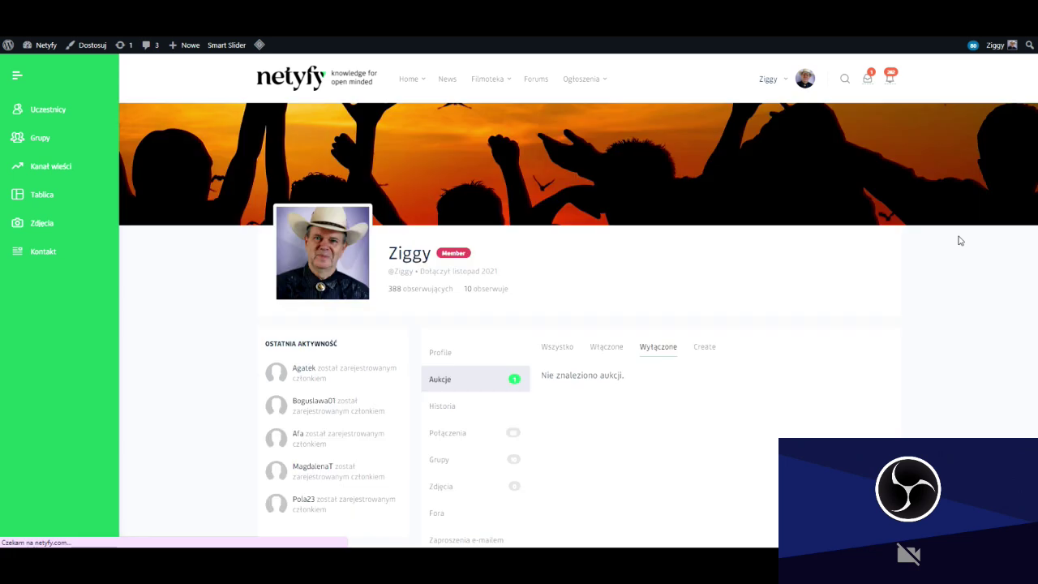
pyautogui.scroll(-3, 954, 235)
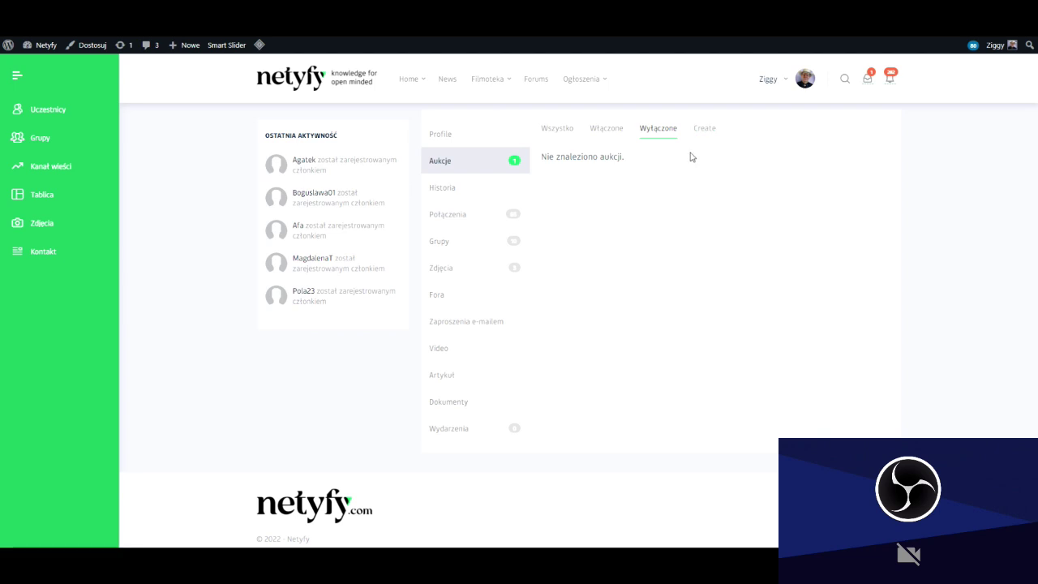
pyautogui.click(443, 191)
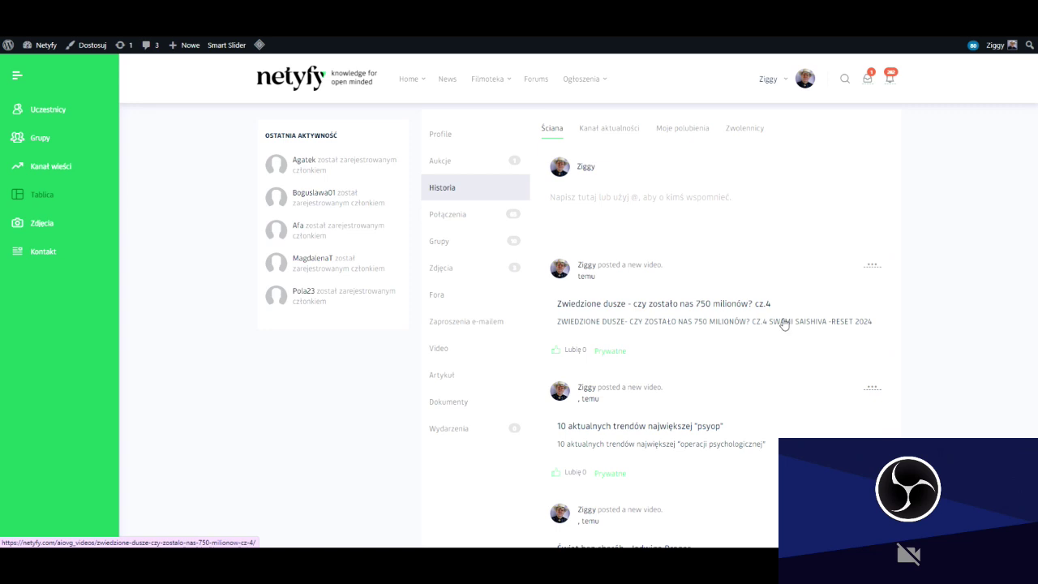
# Scroll the Historia Ściana posts down to older entries like 'Wibracja osobista' and back up.
pyautogui.scroll(-3, 784, 325)
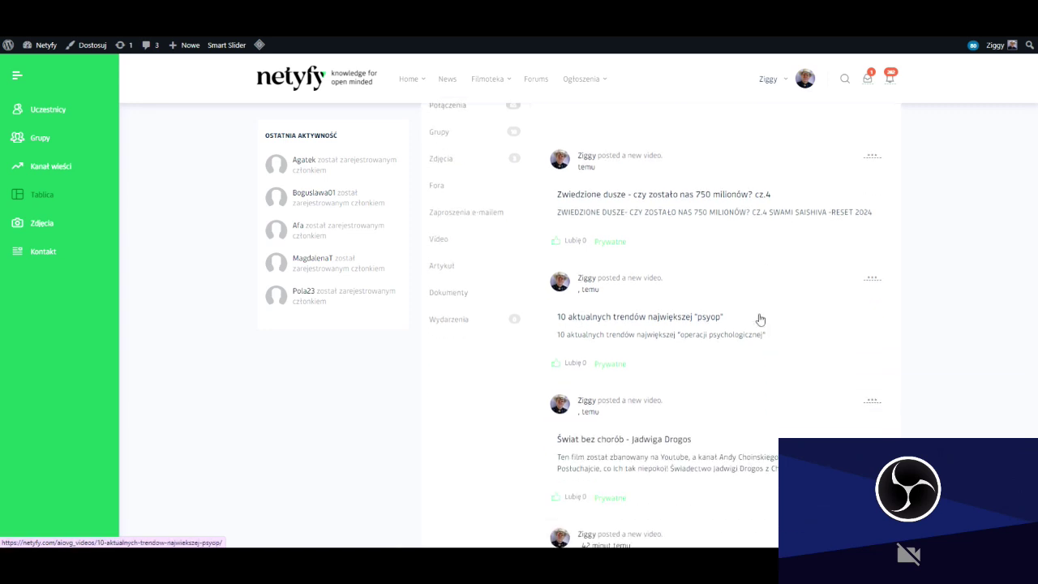
pyautogui.scroll(-15, 738, 320)
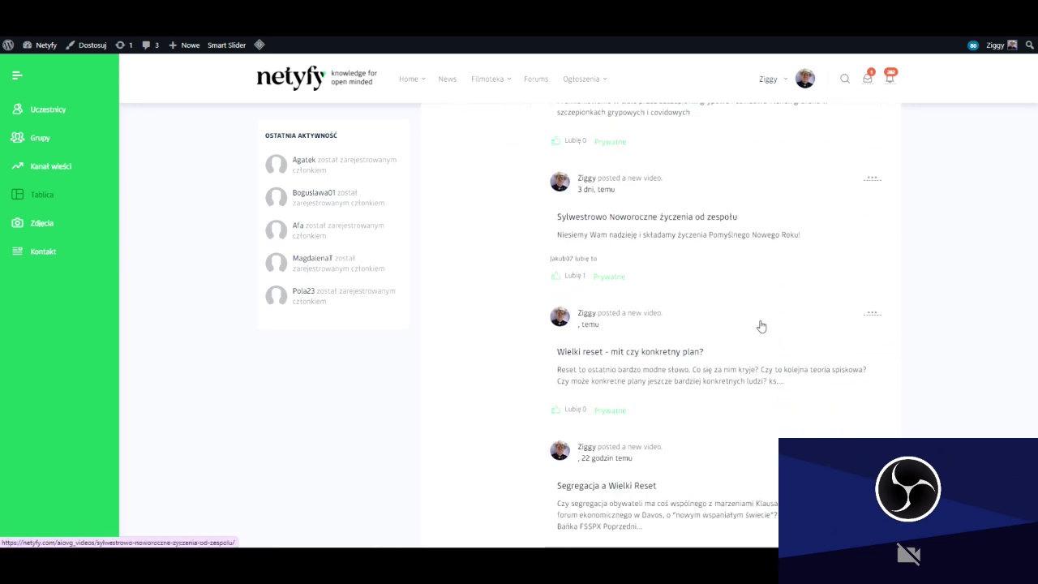
pyautogui.scroll(-10, 793, 331)
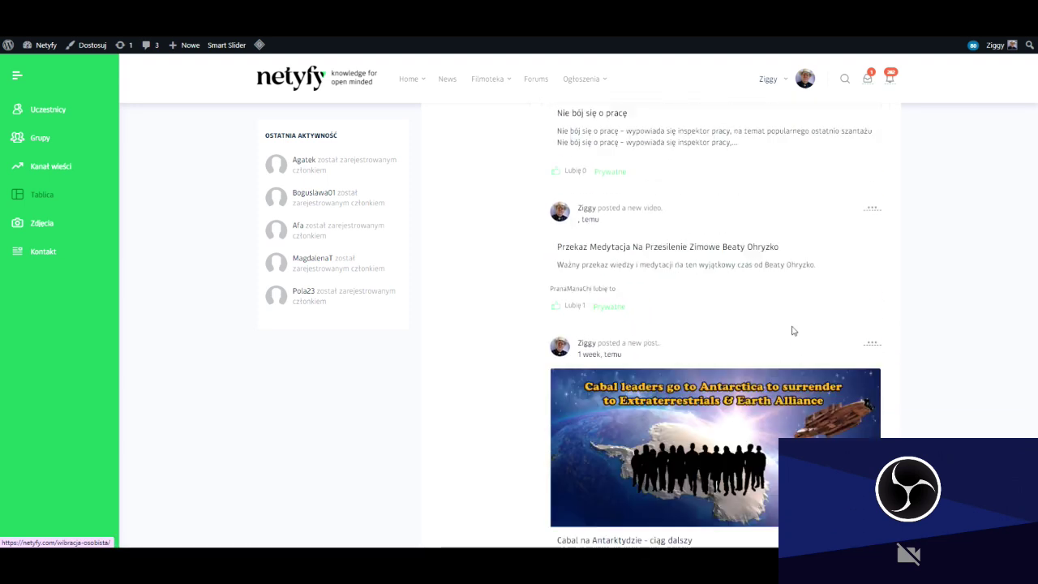
pyautogui.scroll(20, 909, 362)
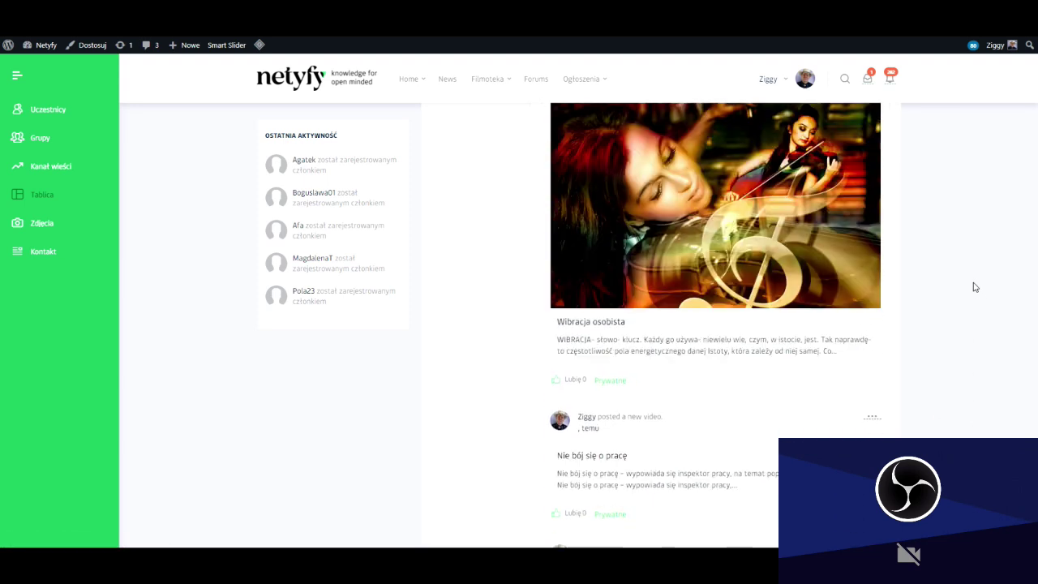
pyautogui.scroll(5, 944, 298)
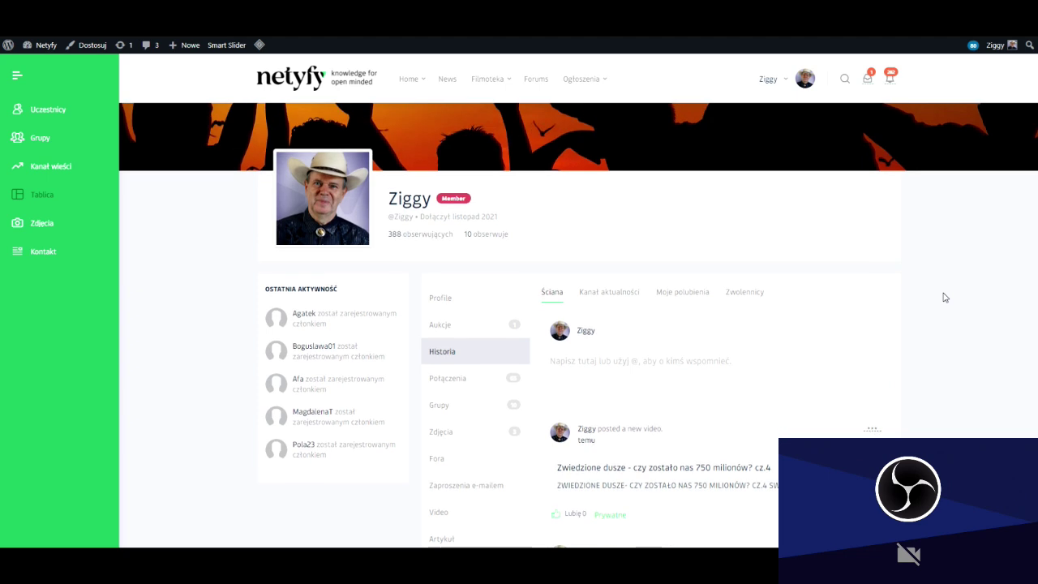
pyautogui.scroll(-1, 944, 298)
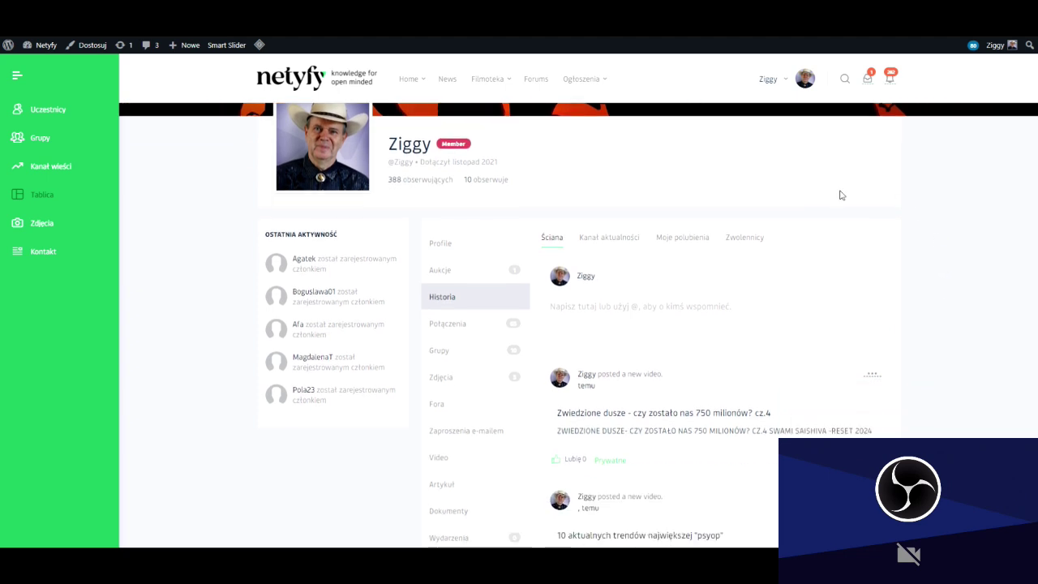
# Show the Kanał aktualności feed of recent member activity, scroll through it, then switch to Moje polubienia.
pyautogui.click(616, 243)
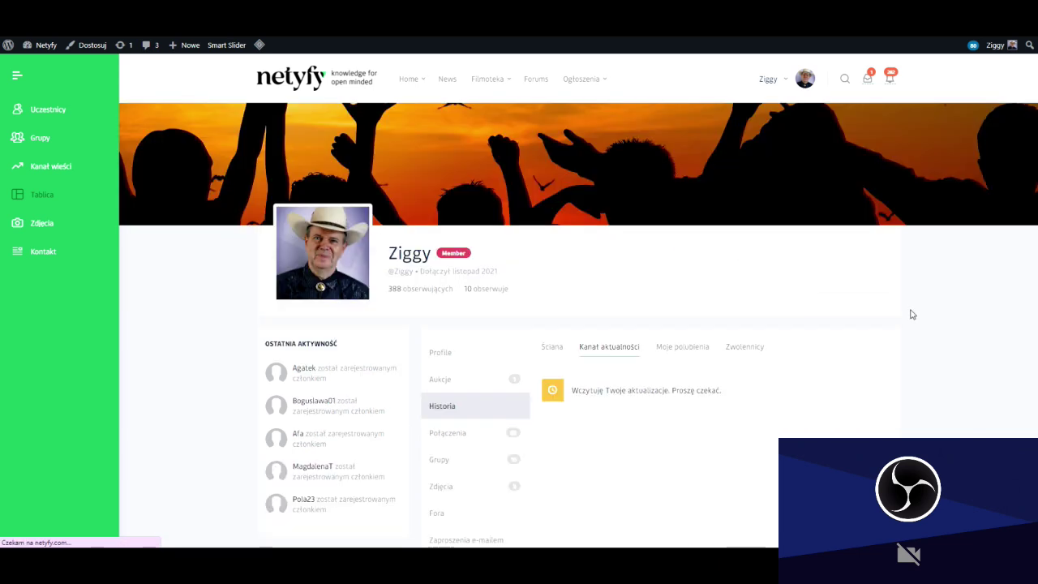
pyautogui.scroll(-1, 915, 318)
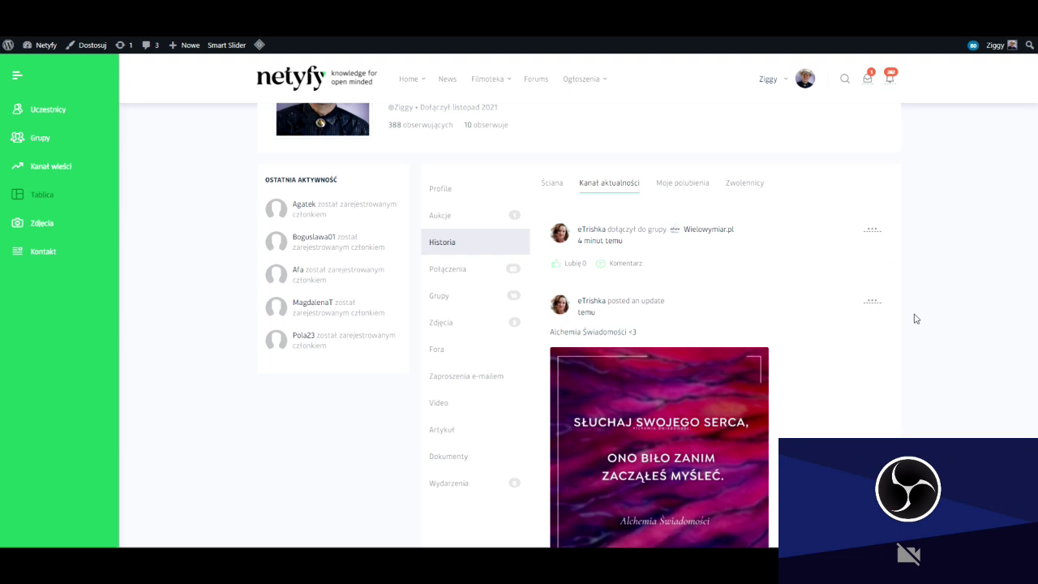
pyautogui.scroll(-3, 846, 352)
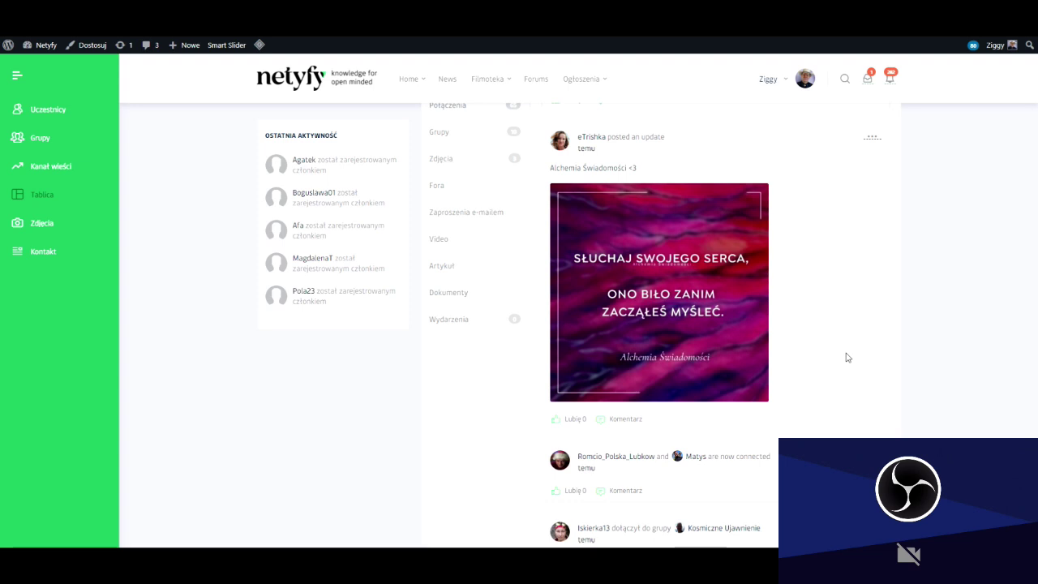
pyautogui.scroll(-3, 848, 357)
pyautogui.scroll(-3, 844, 355)
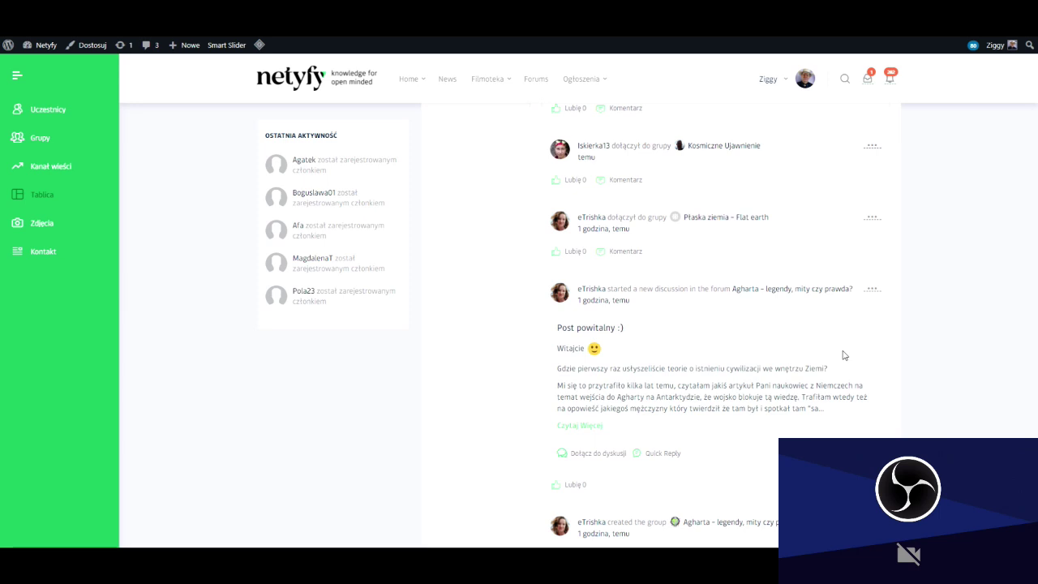
pyautogui.scroll(10, 844, 355)
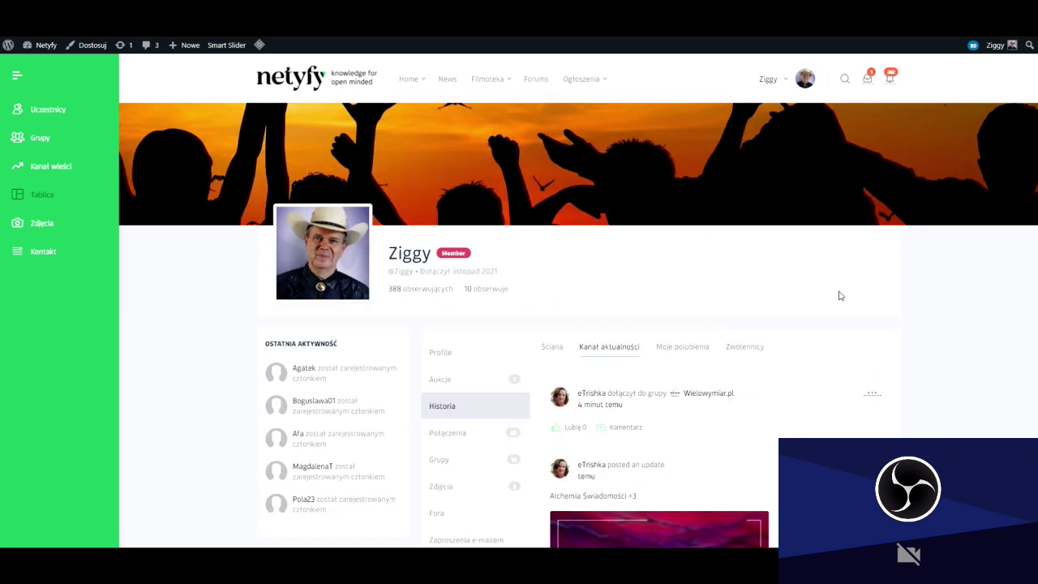
pyautogui.click(685, 348)
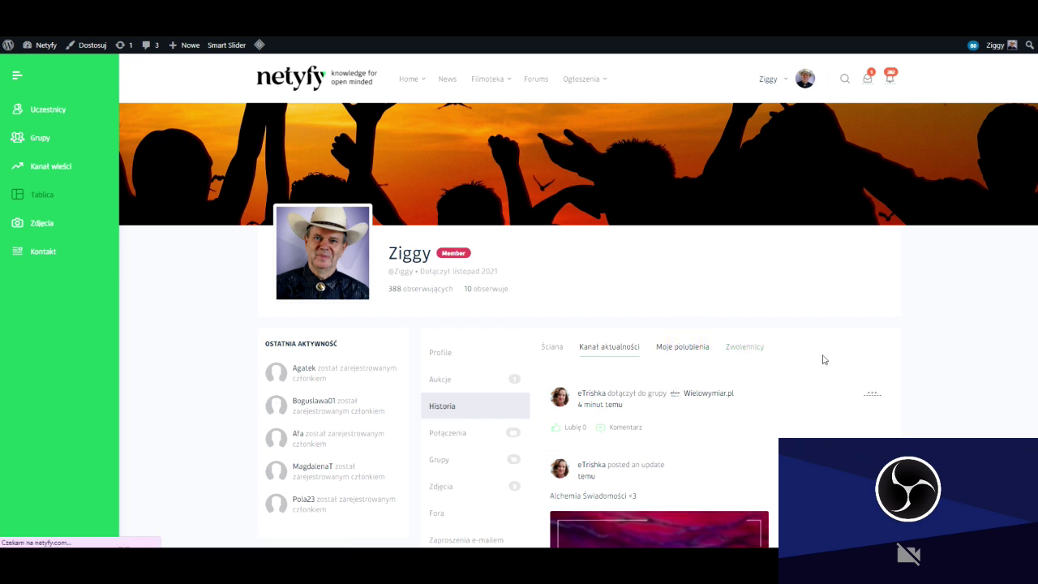
# Scroll through the Moje polubienia feed of liked posts.
pyautogui.scroll(-2, 823, 359)
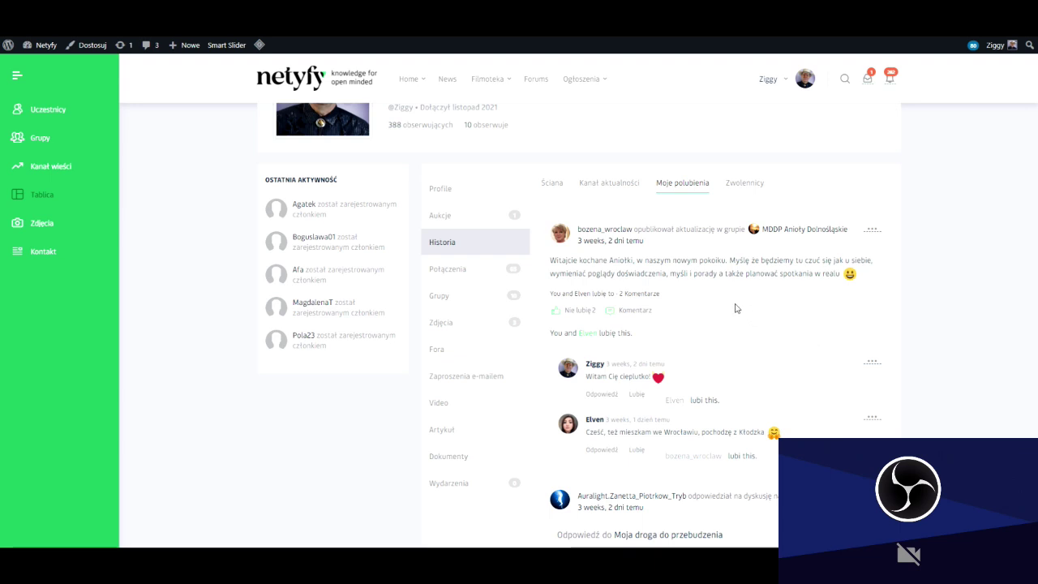
pyautogui.scroll(-5, 737, 305)
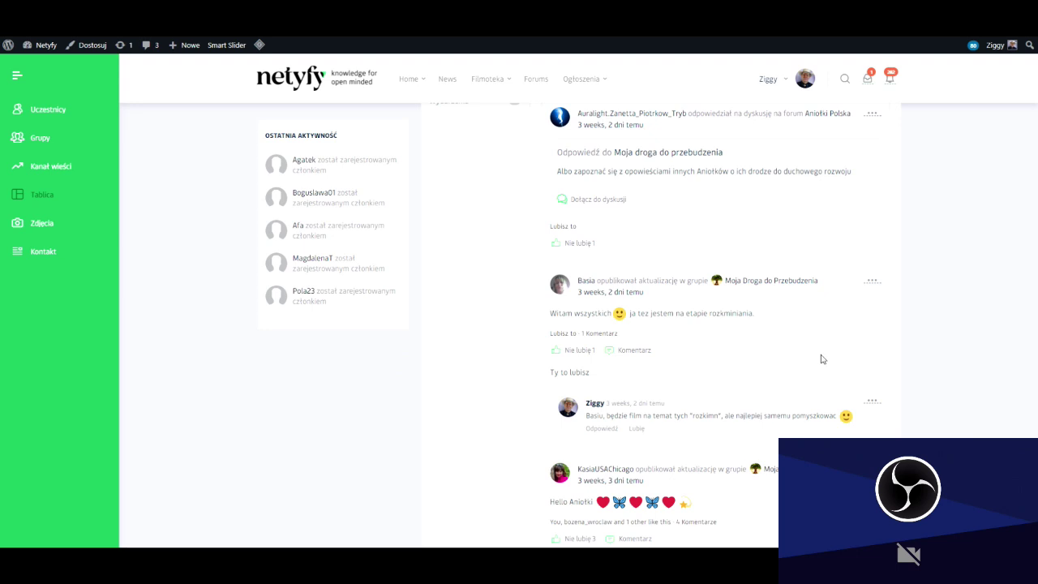
pyautogui.scroll(6, 821, 360)
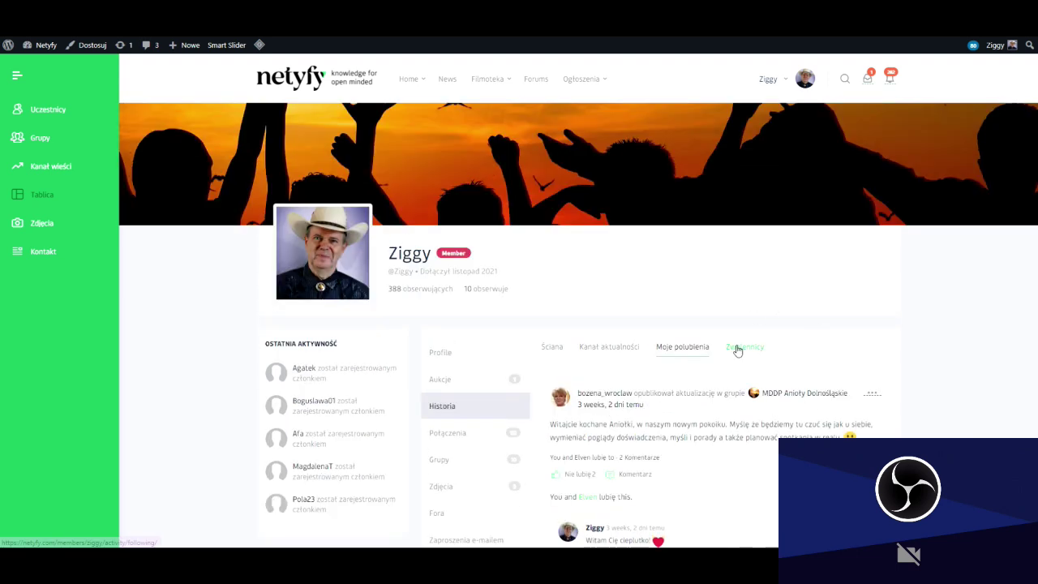
# Show the Zwolennicy followers' activity feed and scroll through it.
pyautogui.click(738, 349)
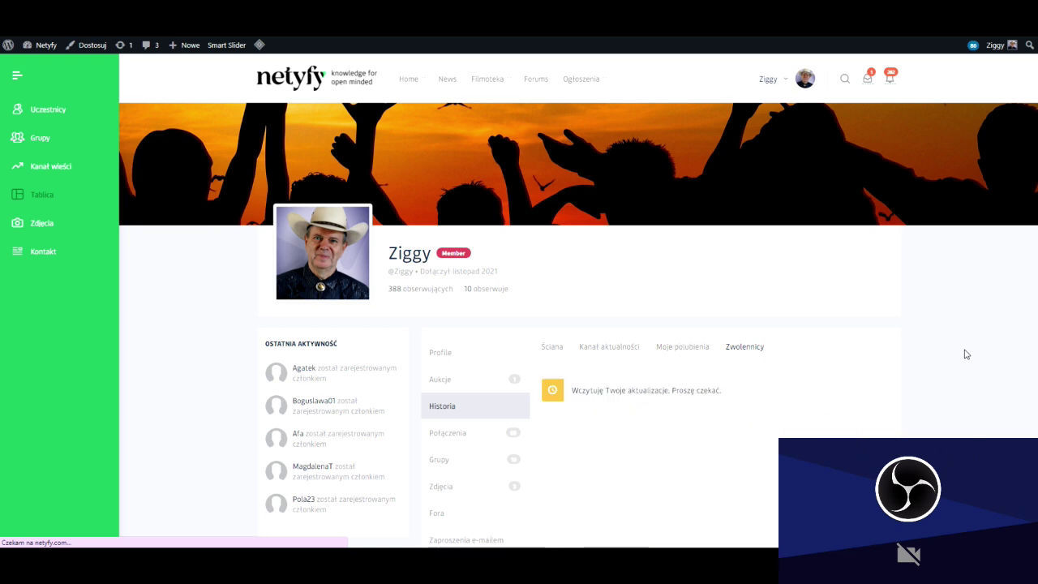
pyautogui.scroll(-3, 957, 353)
pyautogui.scroll(-10, 951, 351)
pyautogui.scroll(-10, 864, 364)
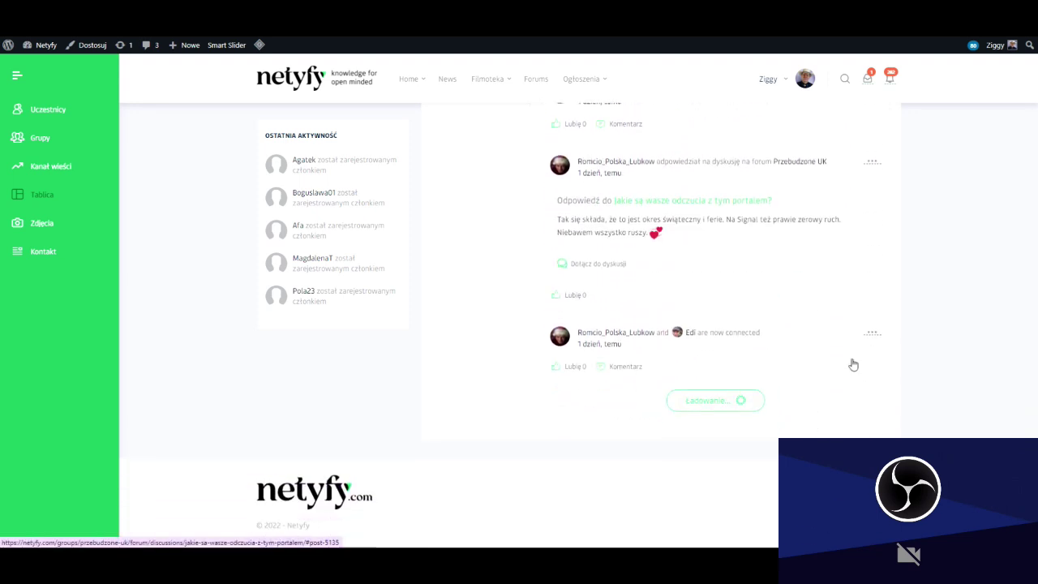
pyautogui.scroll(8, 980, 359)
pyautogui.scroll(10, 970, 357)
pyautogui.scroll(-2, 949, 374)
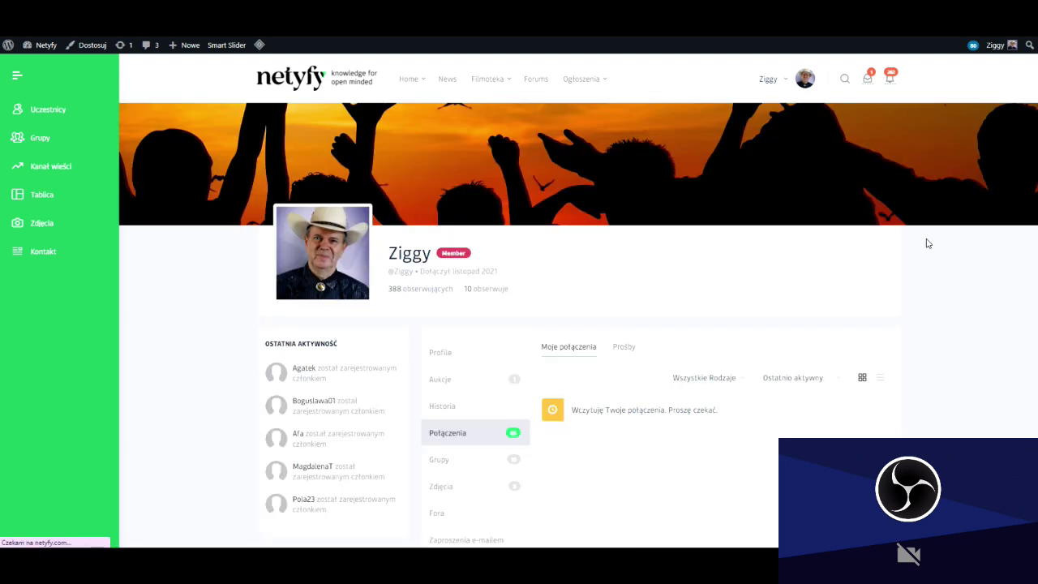
pyautogui.scroll(-1, 929, 243)
pyautogui.scroll(-1, 925, 244)
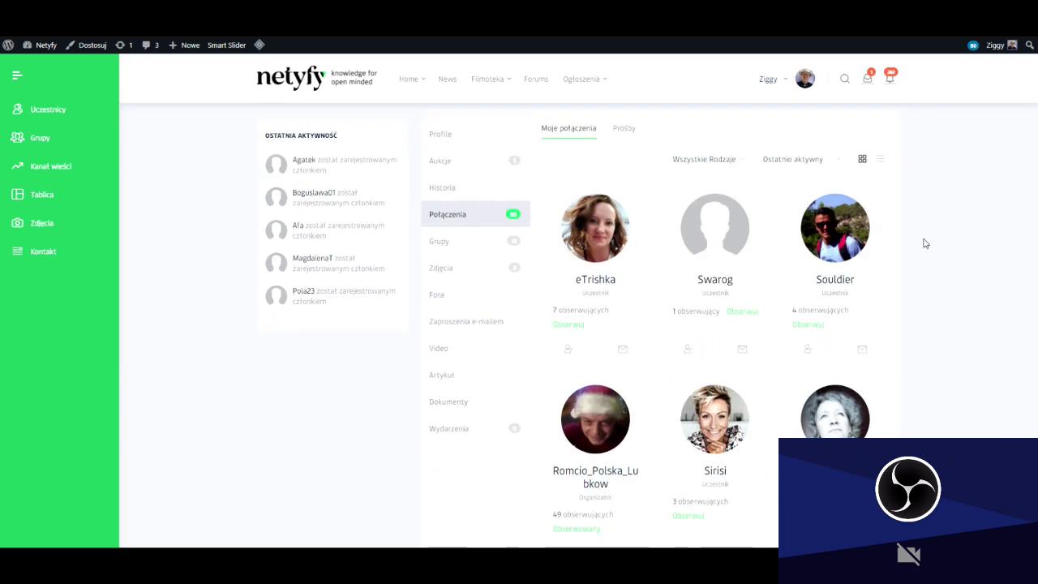
pyautogui.click(741, 163)
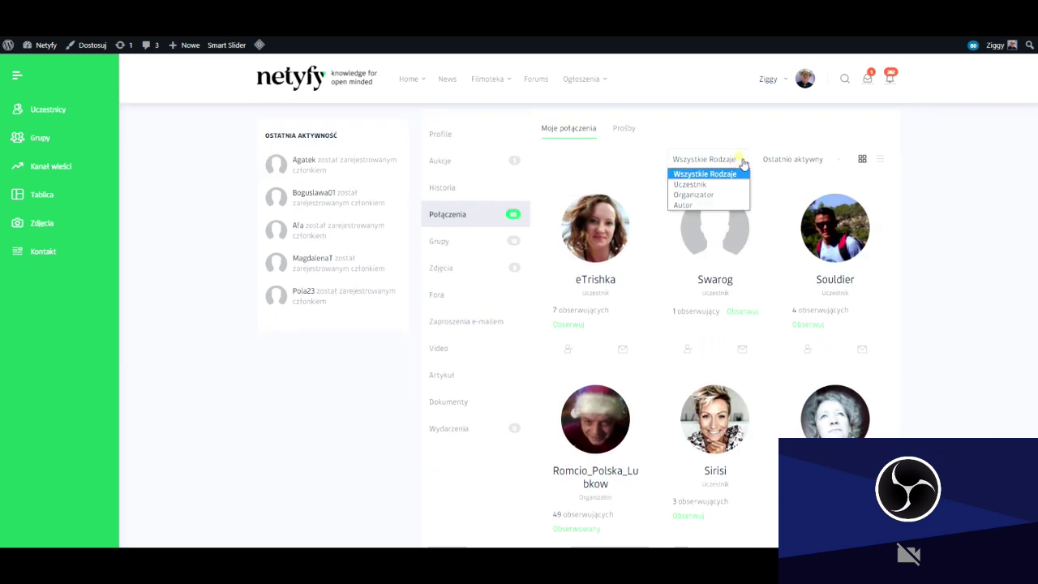
pyautogui.click(689, 185)
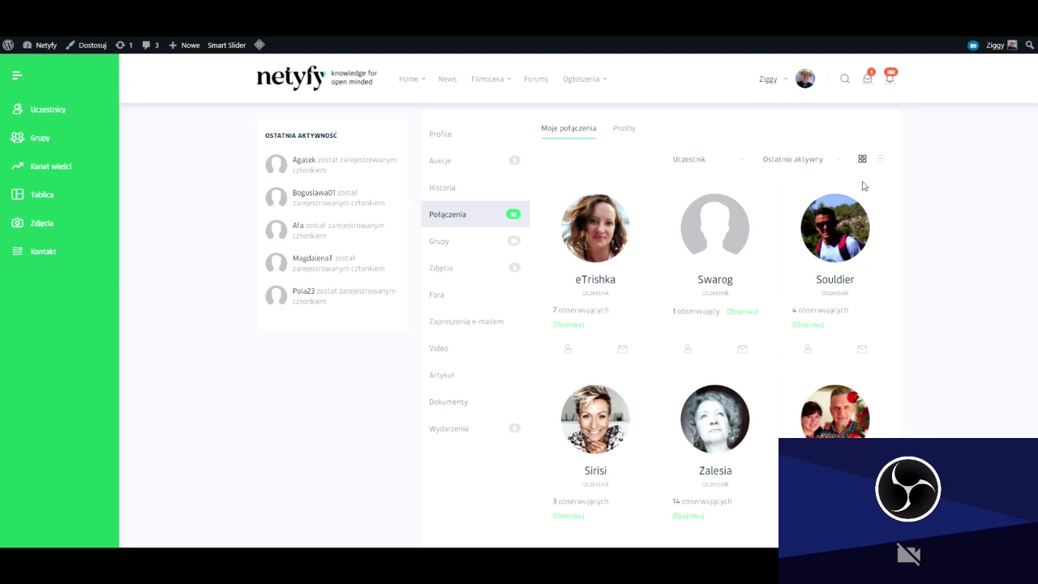
pyautogui.click(741, 159)
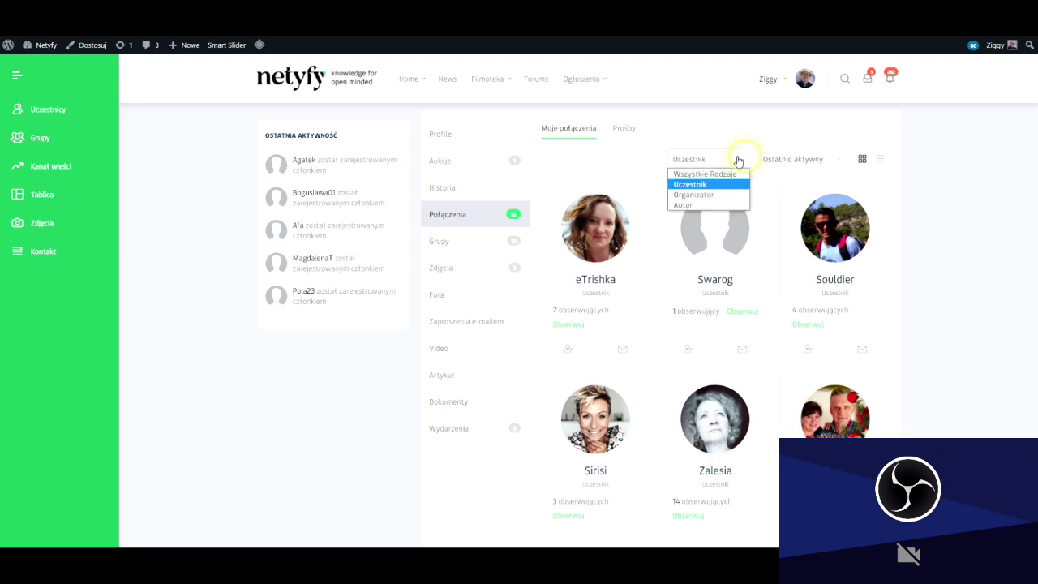
pyautogui.click(717, 196)
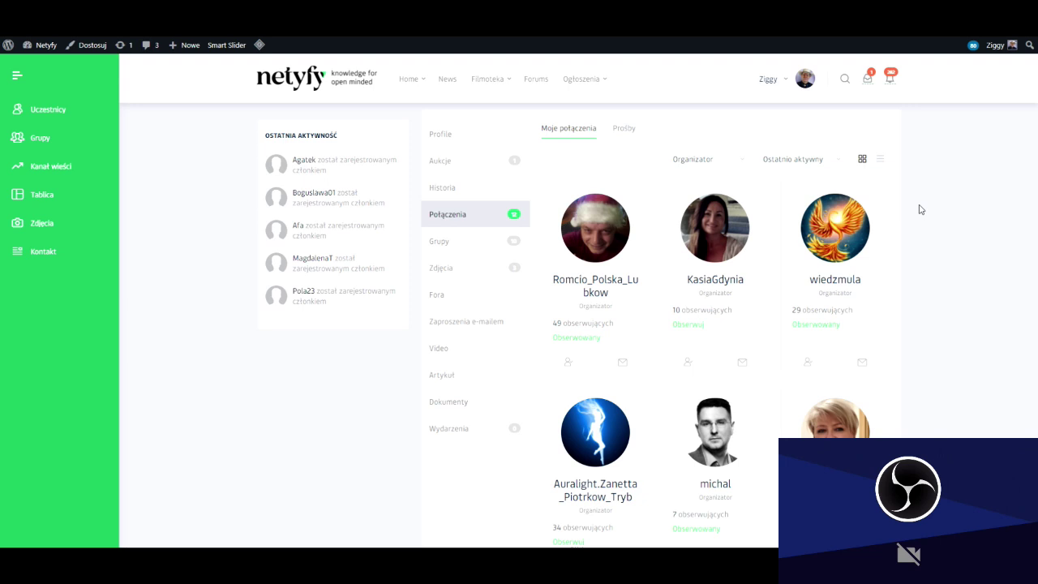
pyautogui.scroll(-8, 921, 210)
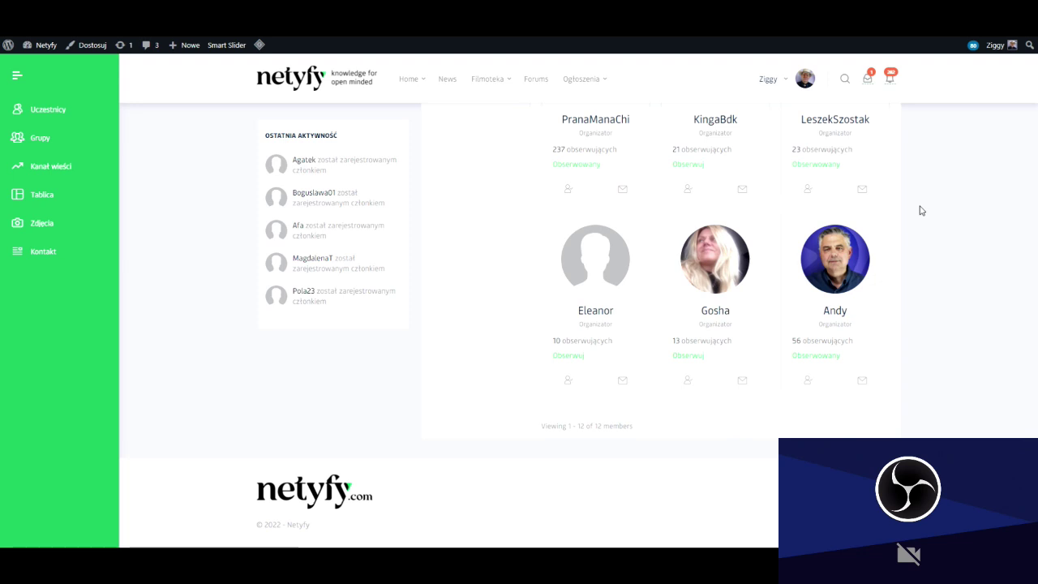
pyautogui.scroll(10, 921, 210)
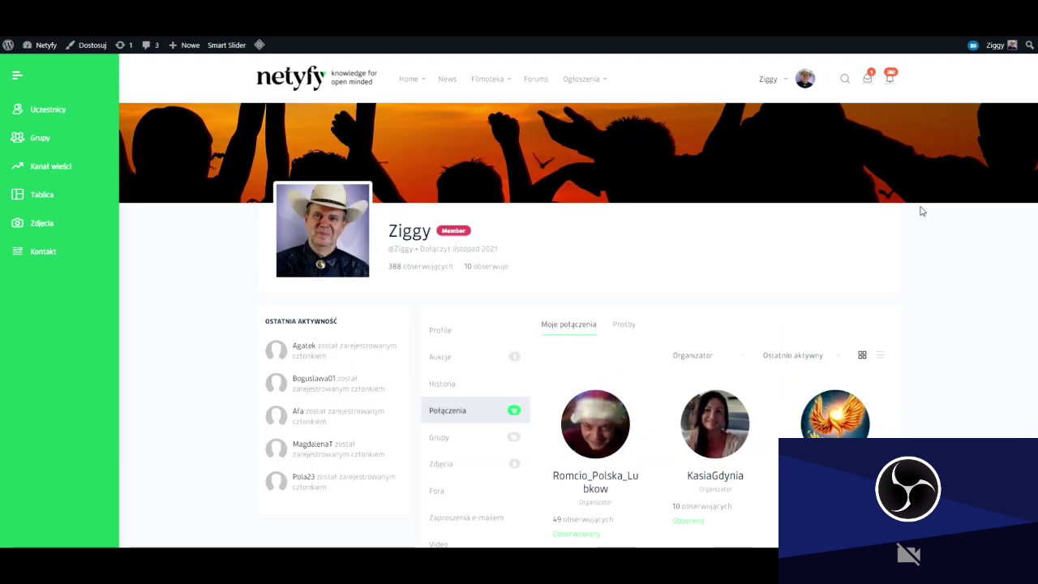
pyautogui.scroll(-2, 921, 211)
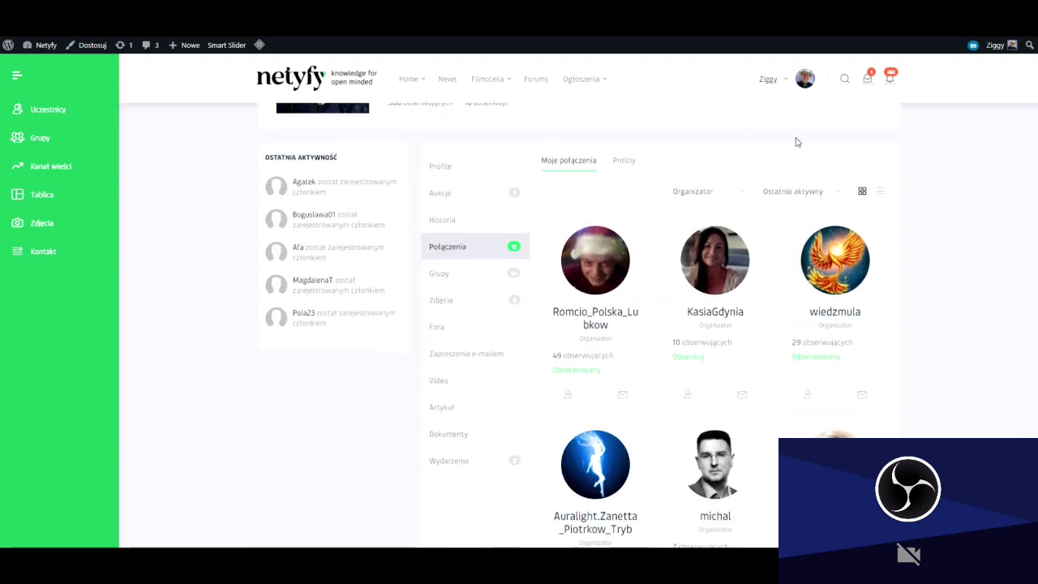
pyautogui.click(741, 189)
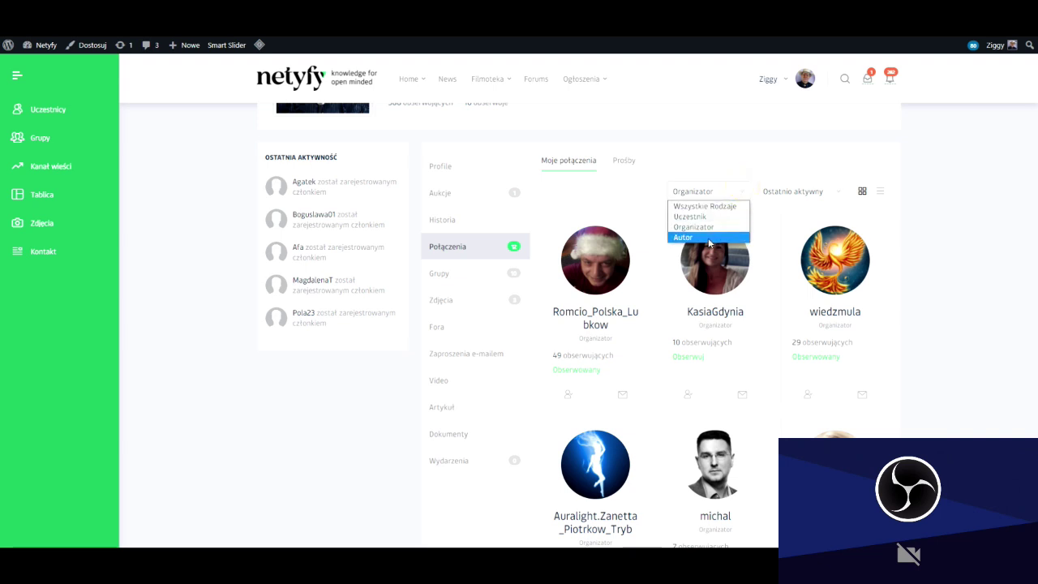
pyautogui.click(705, 237)
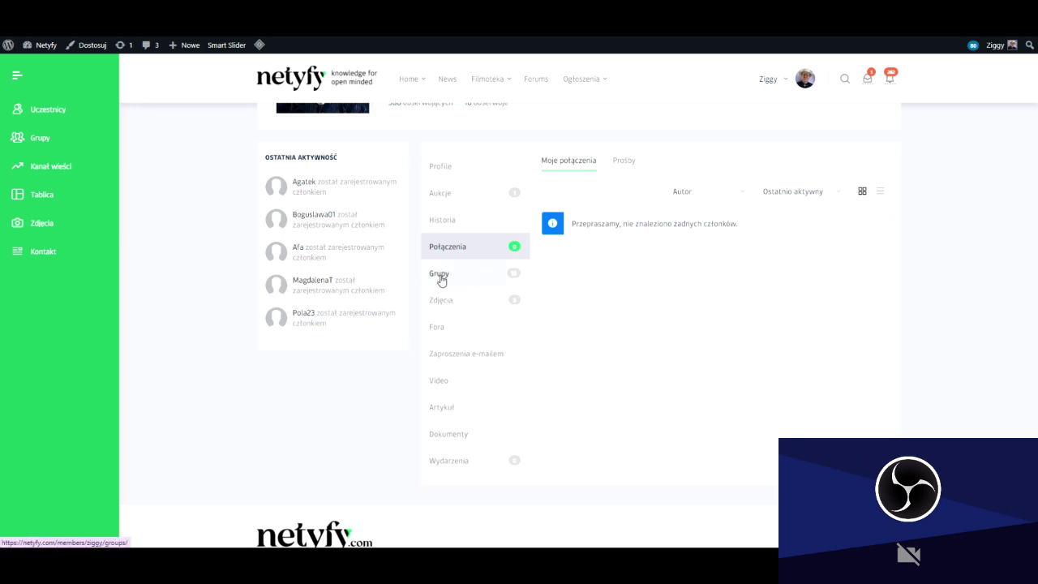
pyautogui.click(587, 167)
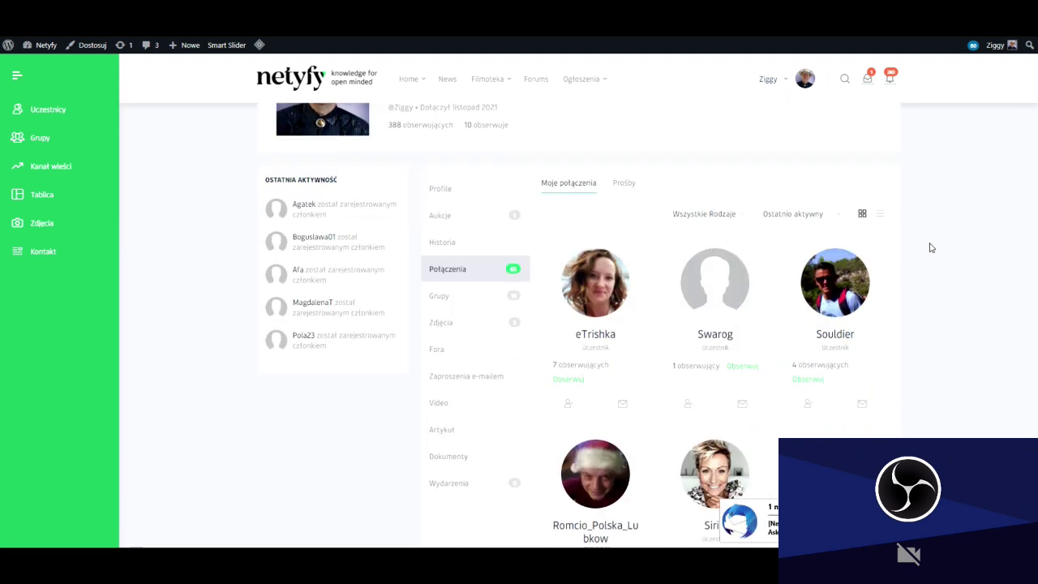
# Scroll the Połączenia member cards, then go to the profile's Grupy page.
pyautogui.scroll(-2, 931, 248)
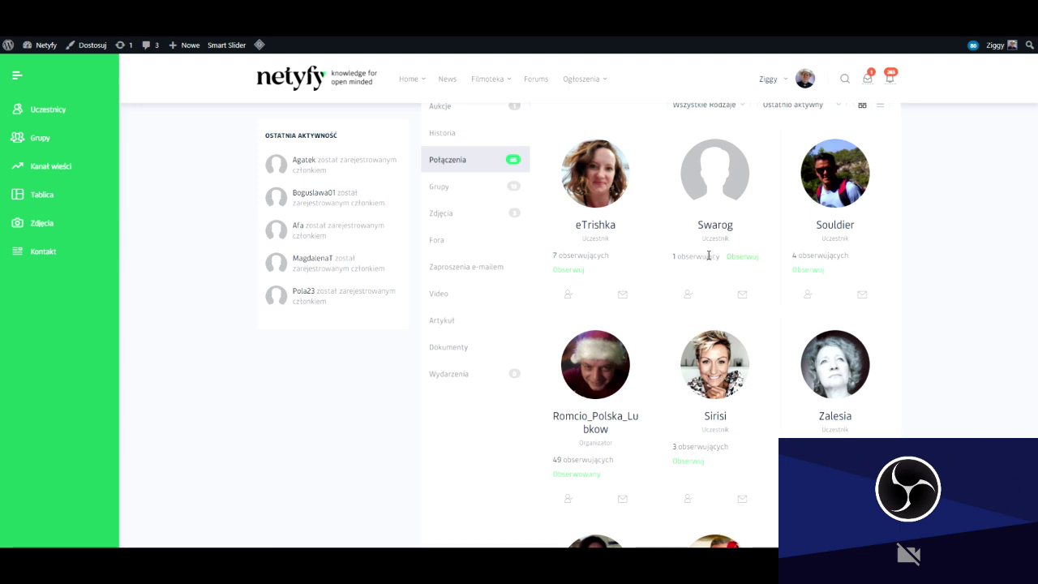
pyautogui.scroll(-2, 727, 281)
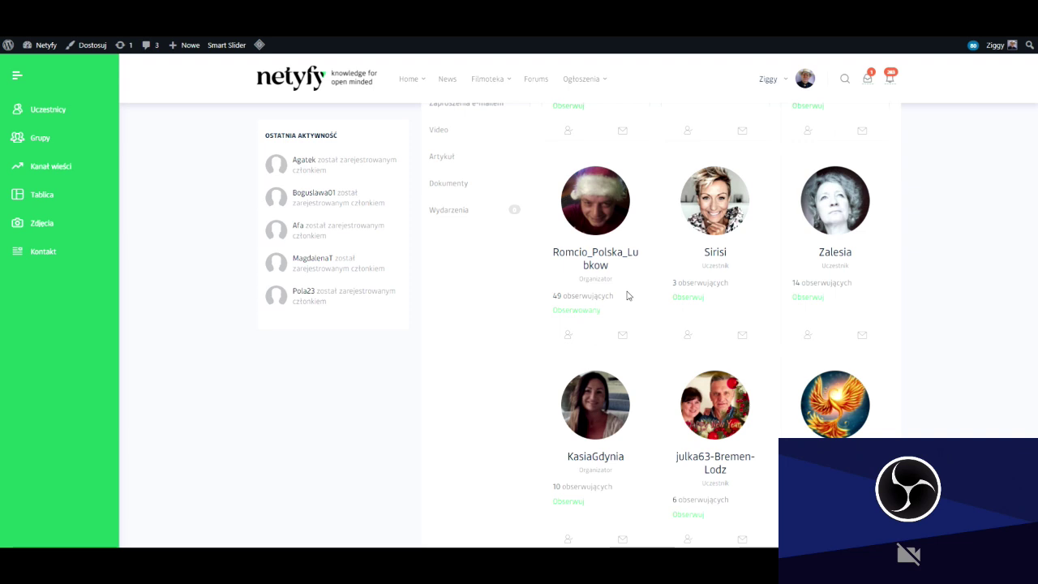
pyautogui.scroll(3, 627, 295)
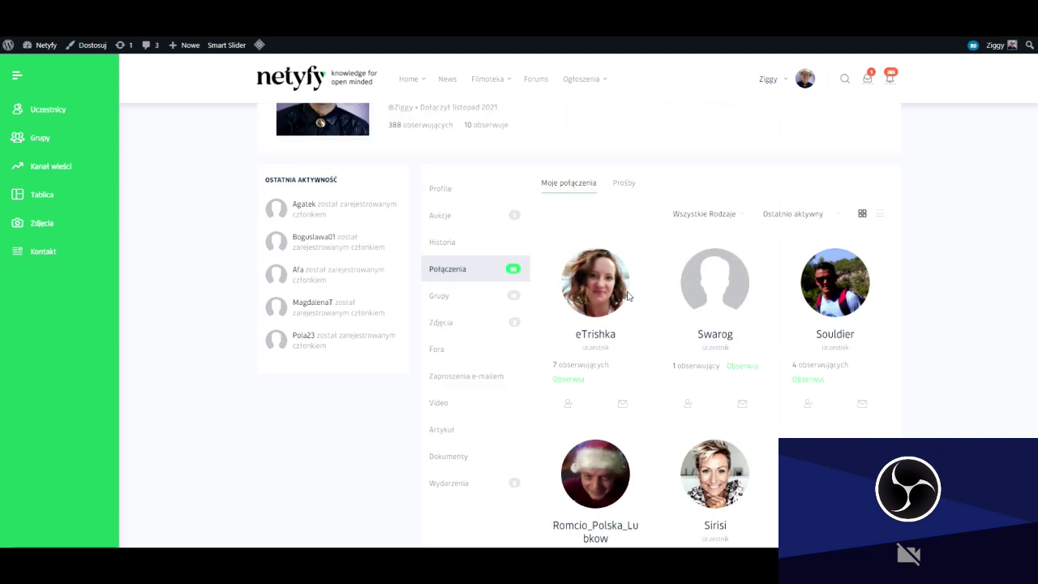
pyautogui.click(476, 297)
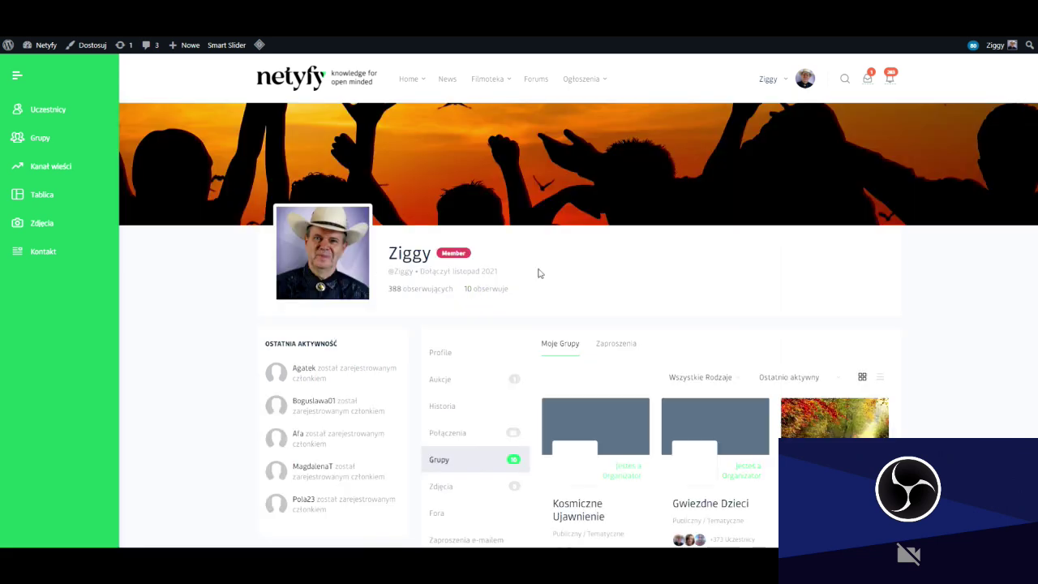
# Scroll through the Moje Grupy list of the member's groups.
pyautogui.scroll(-1, 945, 260)
pyautogui.scroll(-1, 941, 261)
pyautogui.scroll(-4, 937, 260)
pyautogui.scroll(-2, 936, 260)
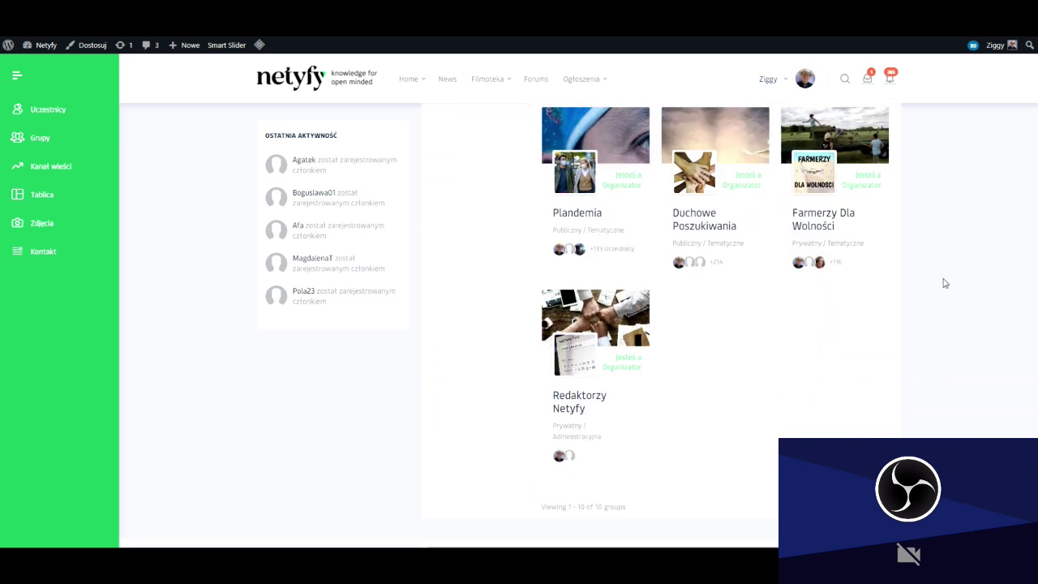
pyautogui.scroll(4, 951, 282)
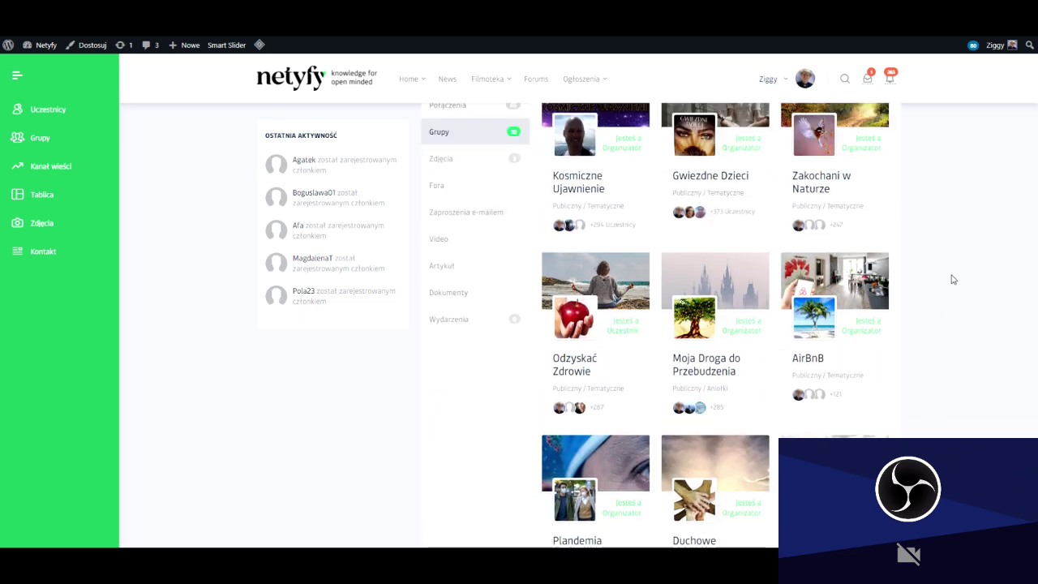
pyautogui.scroll(2, 951, 278)
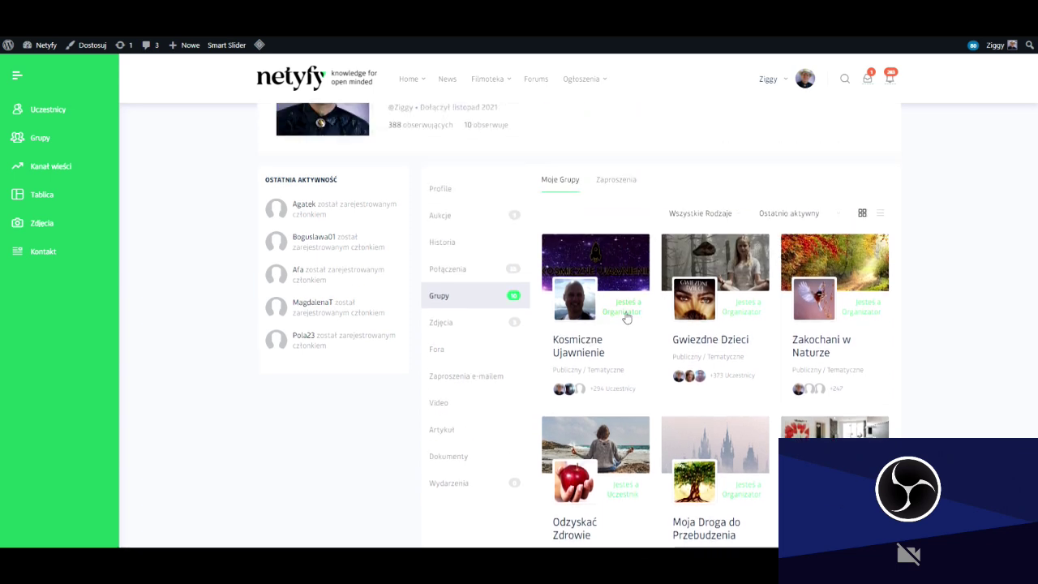
pyautogui.scroll(-1, 939, 303)
pyautogui.scroll(-4, 939, 304)
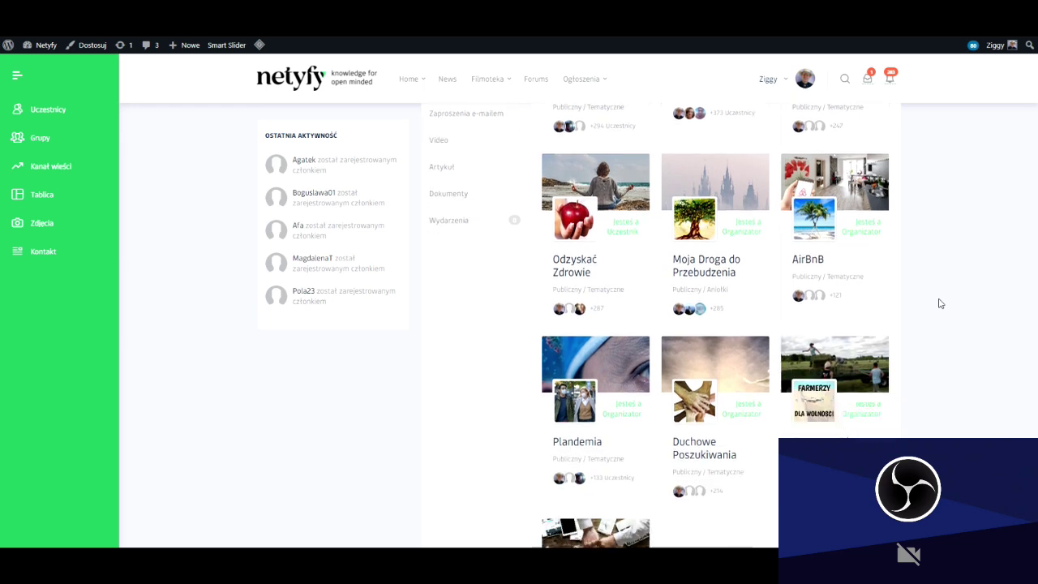
pyautogui.scroll(5, 939, 303)
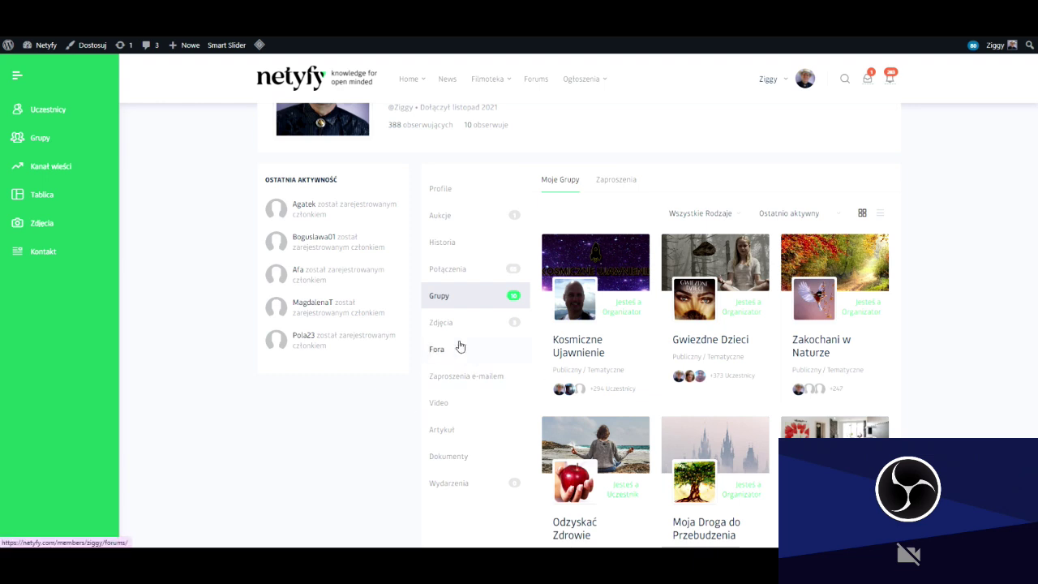
# Filter the groups to type Tematyczna, then Aniołki, and go to the Zdjęcia page.
pyautogui.click(740, 212)
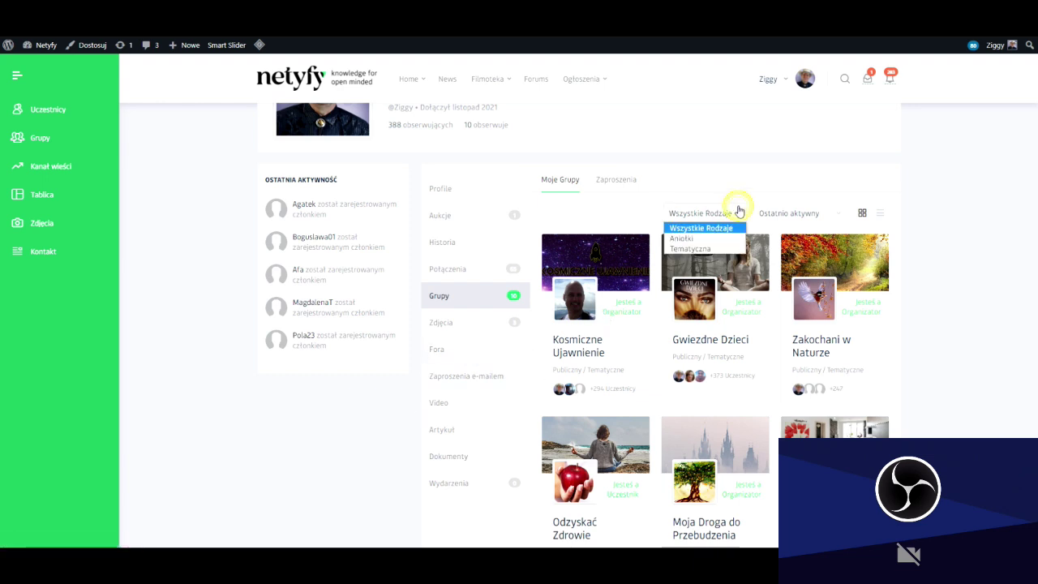
pyautogui.click(718, 250)
pyautogui.click(743, 215)
pyautogui.click(692, 241)
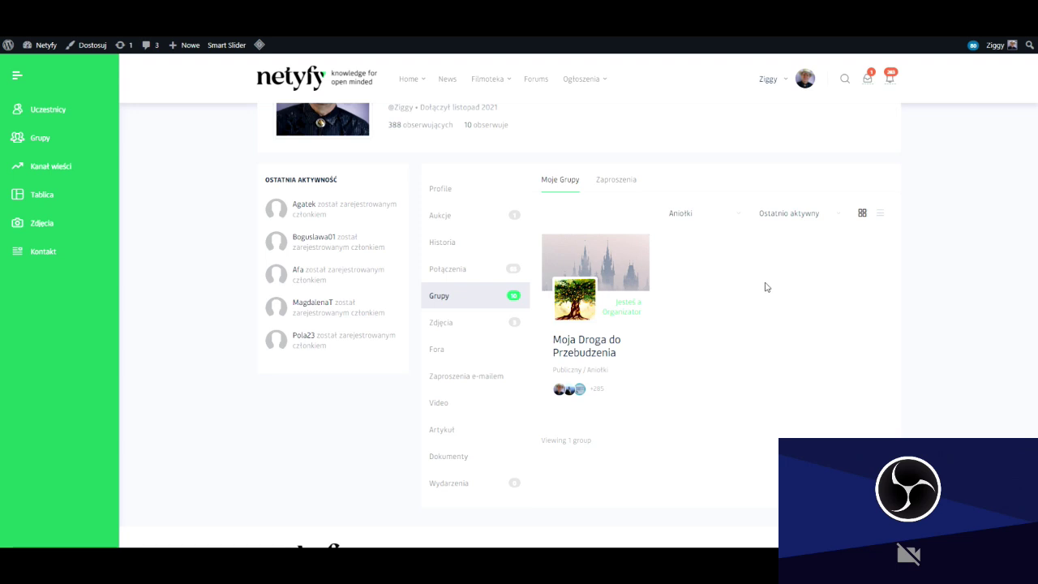
pyautogui.click(453, 326)
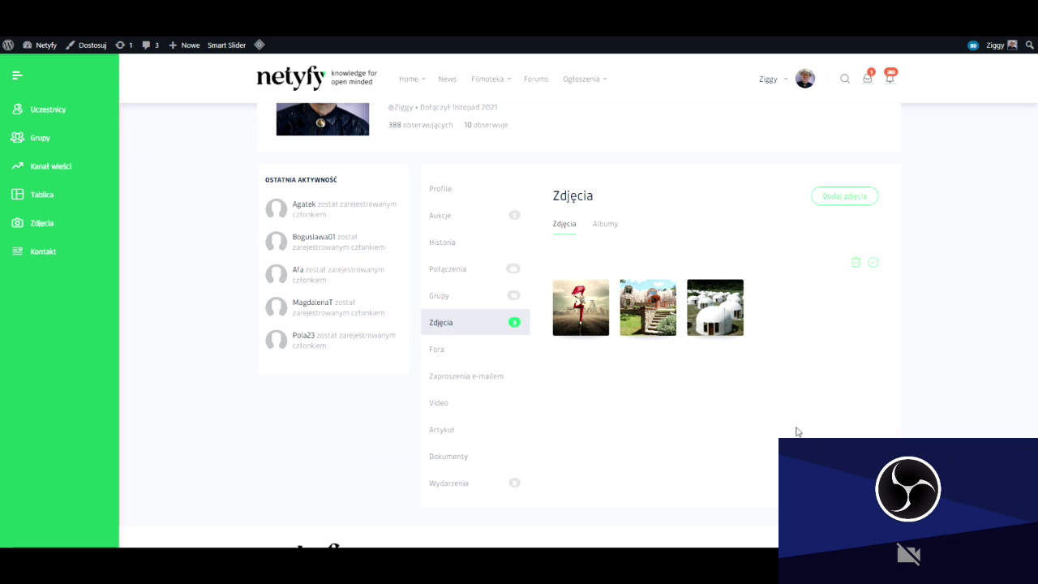
# Choose GE.jpg from the computer as a new profile photo.
pyautogui.click(842, 198)
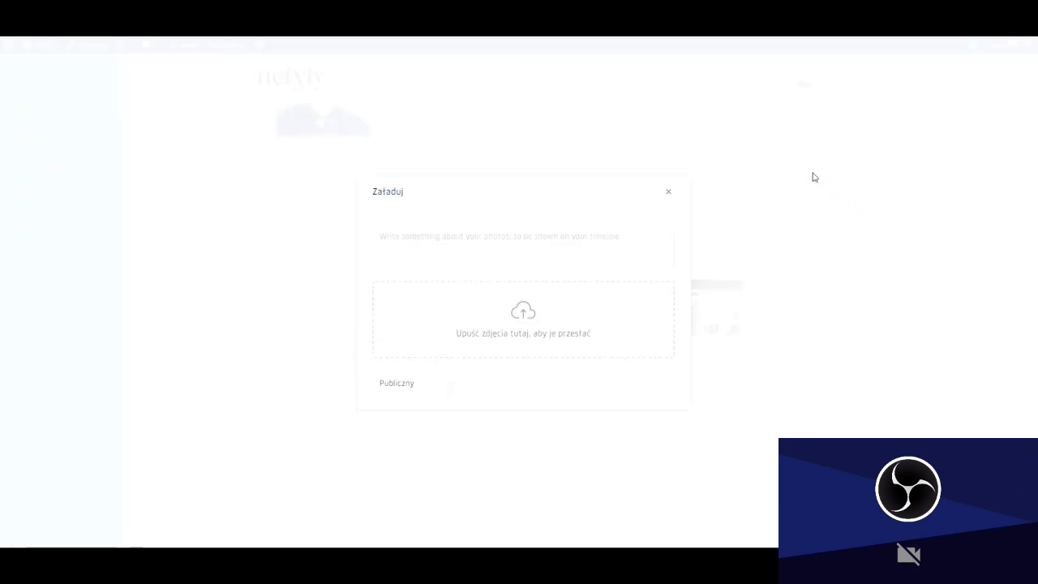
pyautogui.click(524, 313)
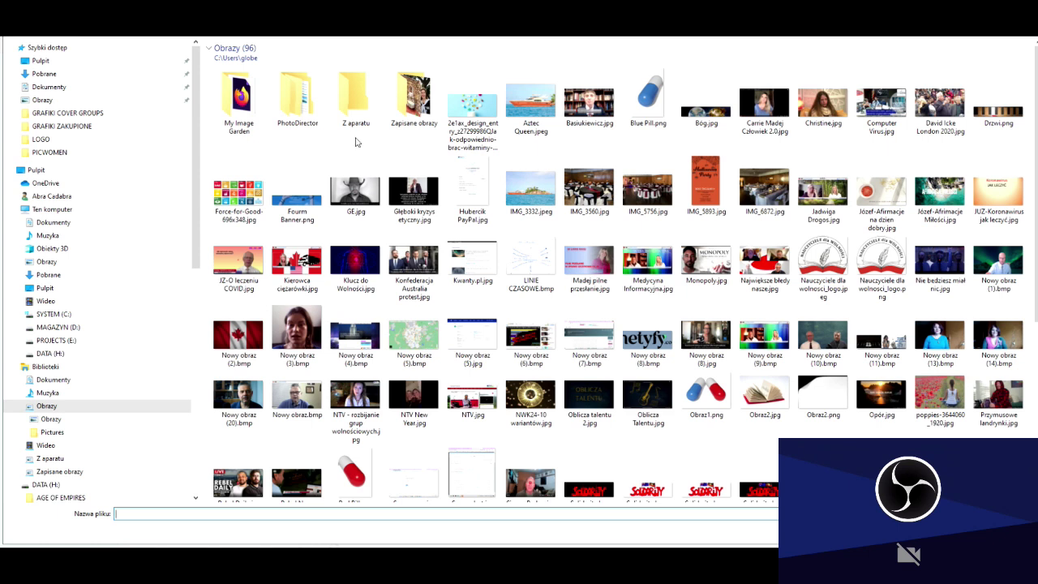
pyautogui.click(363, 192)
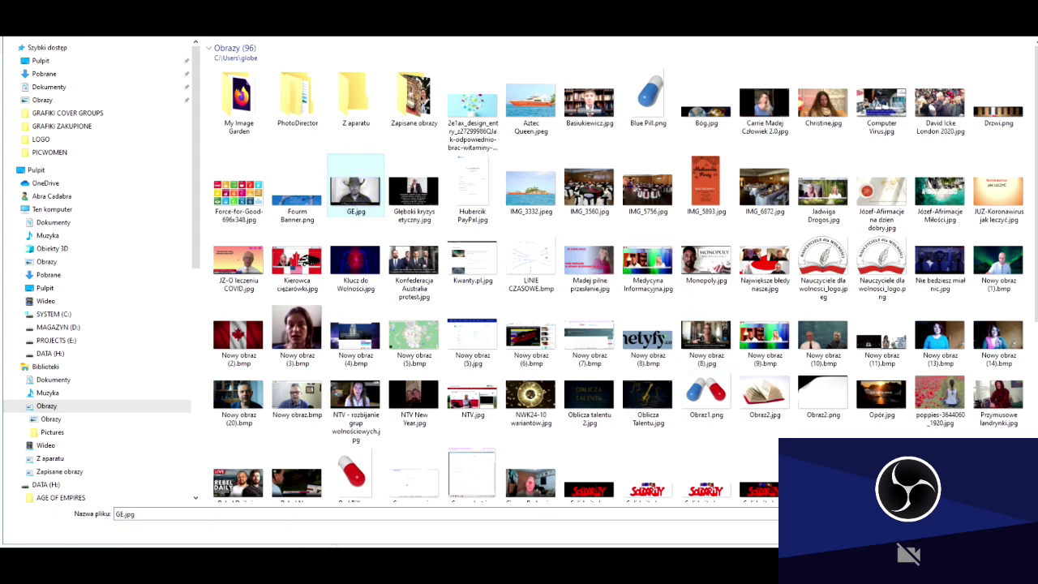
pyautogui.press('Return')
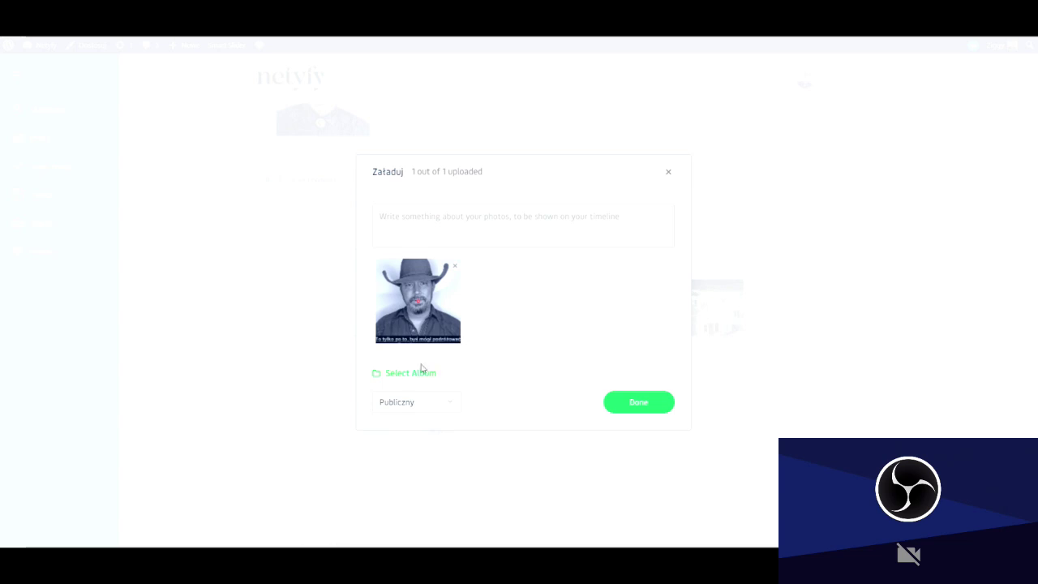
# Keep Publiczny privacy, place the photo in the profile's album, finish, and show Albumy.
pyautogui.click(450, 404)
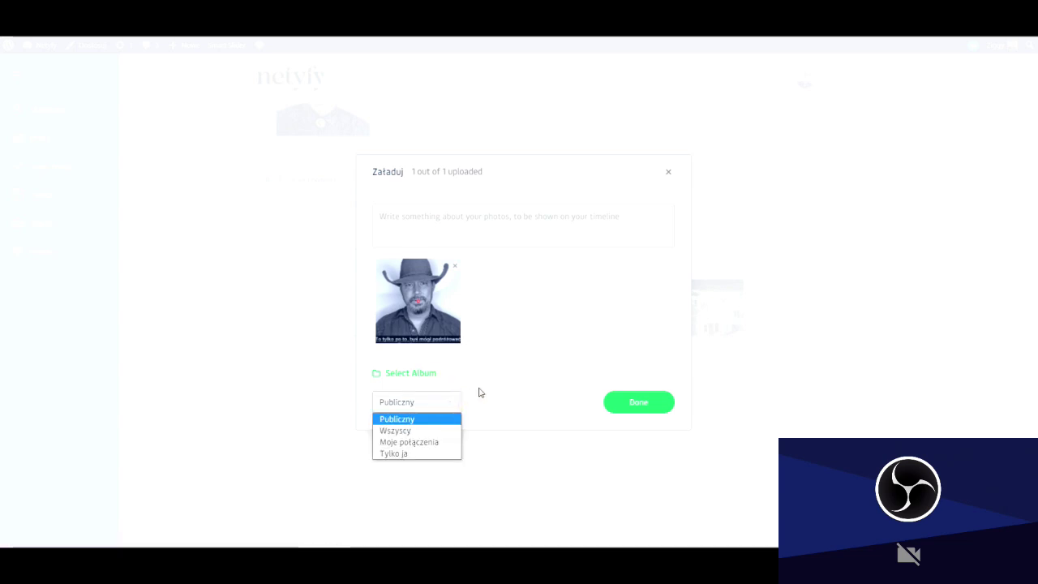
pyautogui.click(502, 384)
pyautogui.click(413, 373)
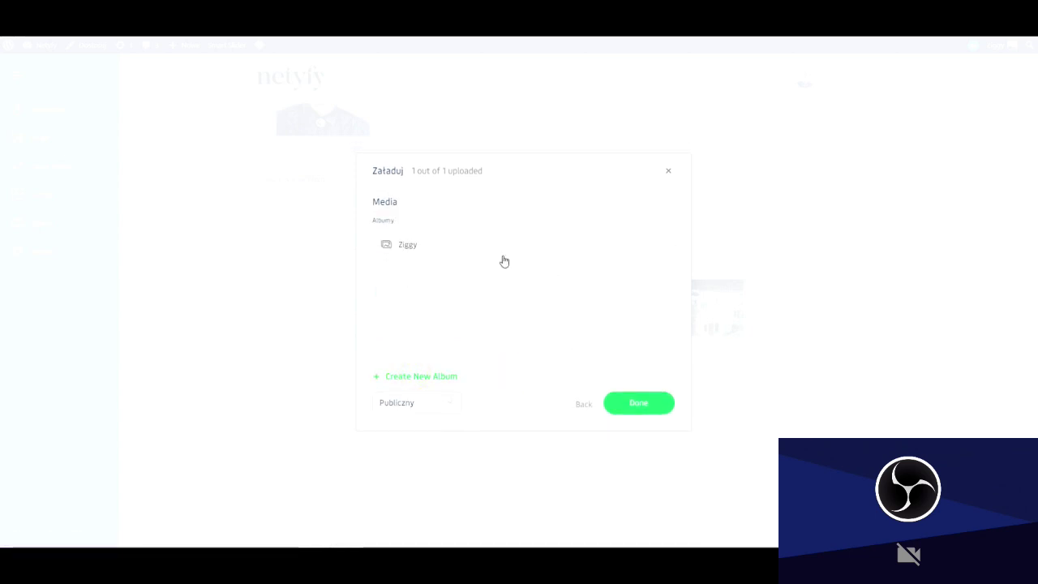
pyautogui.click(409, 245)
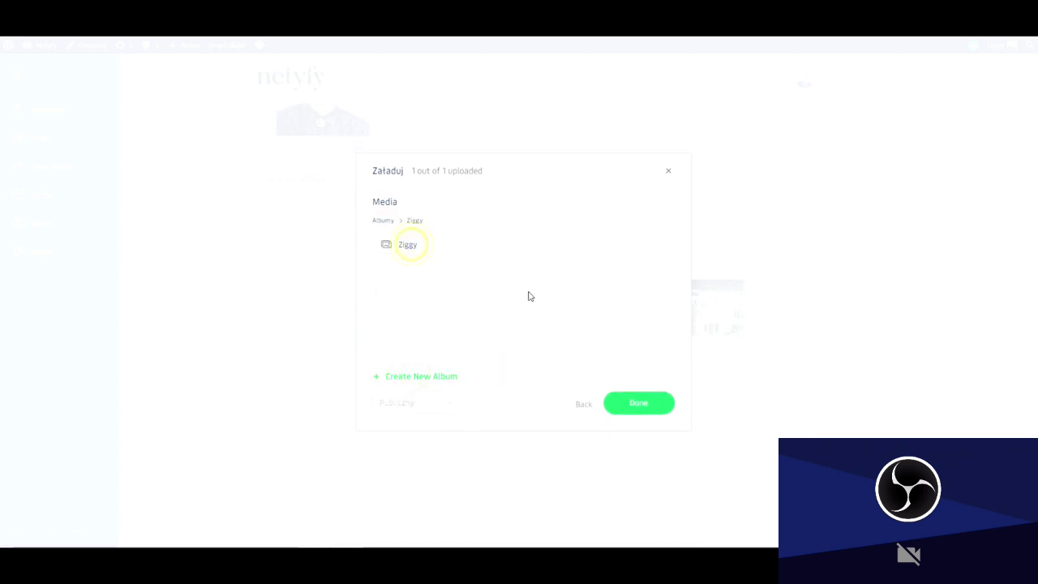
pyautogui.click(638, 403)
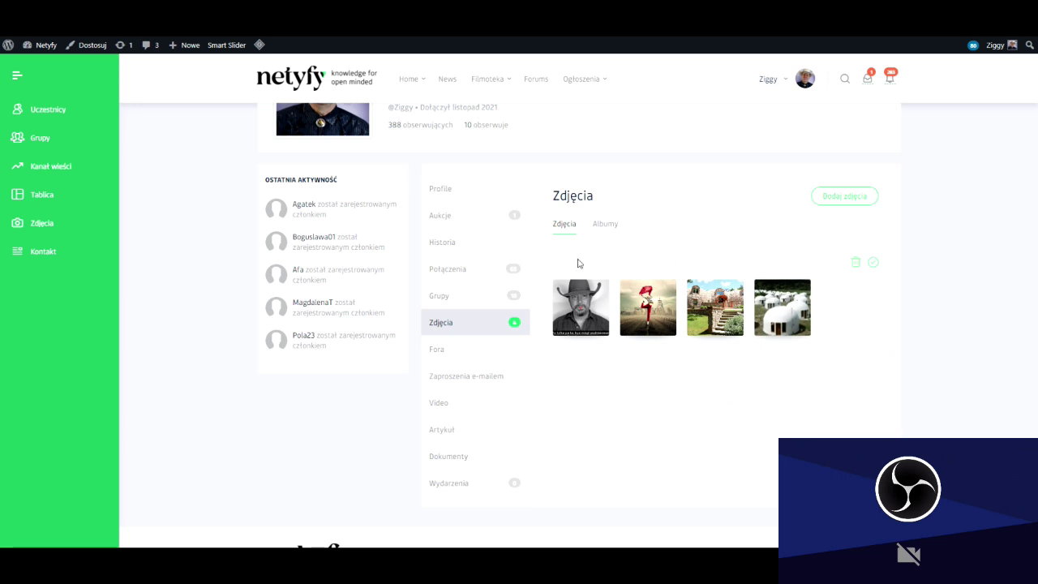
pyautogui.click(601, 232)
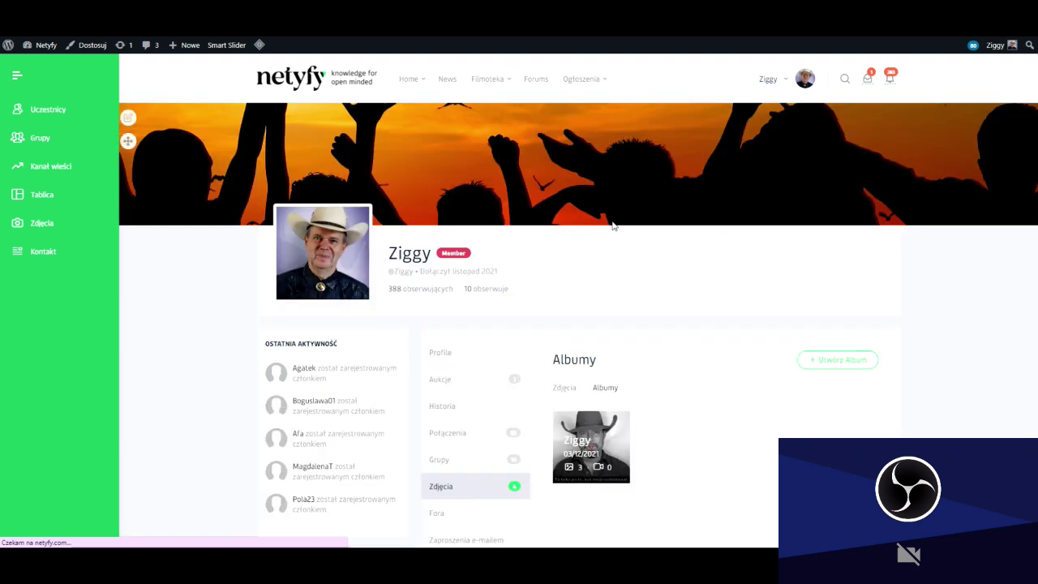
# Open the three-photo album and cancel adding videos, leaving it with 0 videos.
pyautogui.click(603, 282)
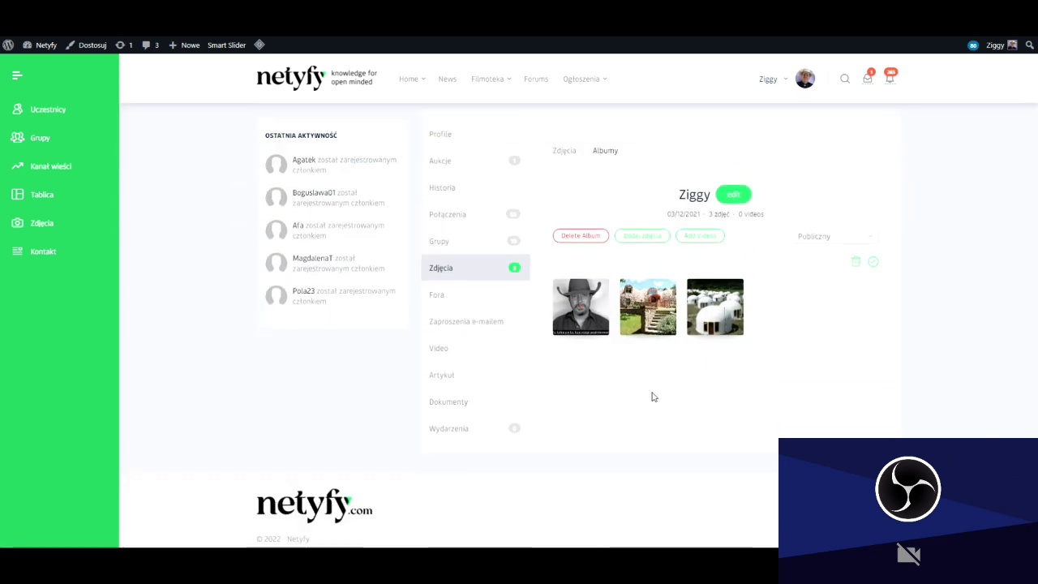
pyautogui.click(702, 237)
pyautogui.click(528, 322)
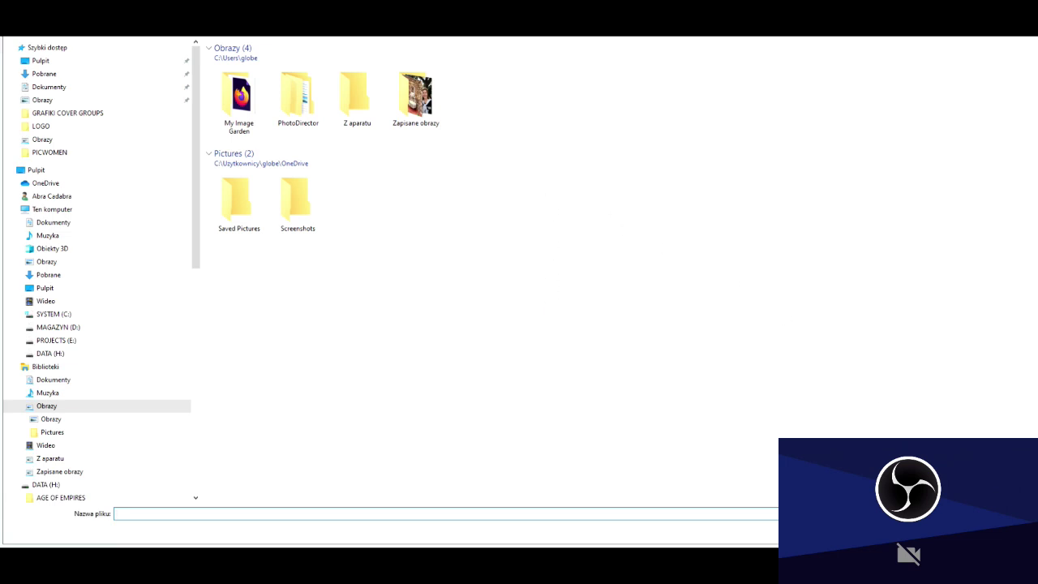
pyautogui.press('Escape')
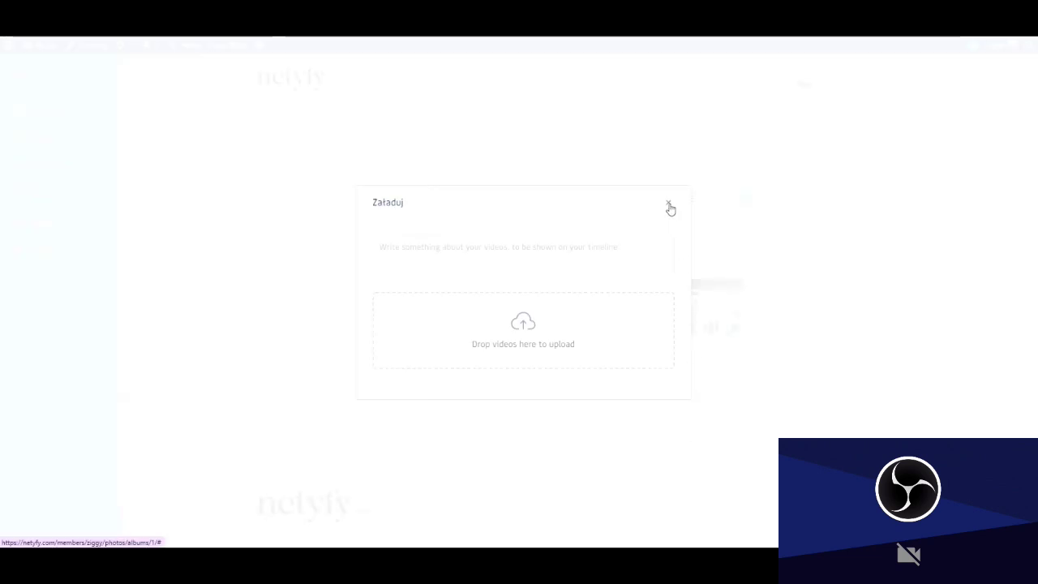
pyautogui.click(669, 207)
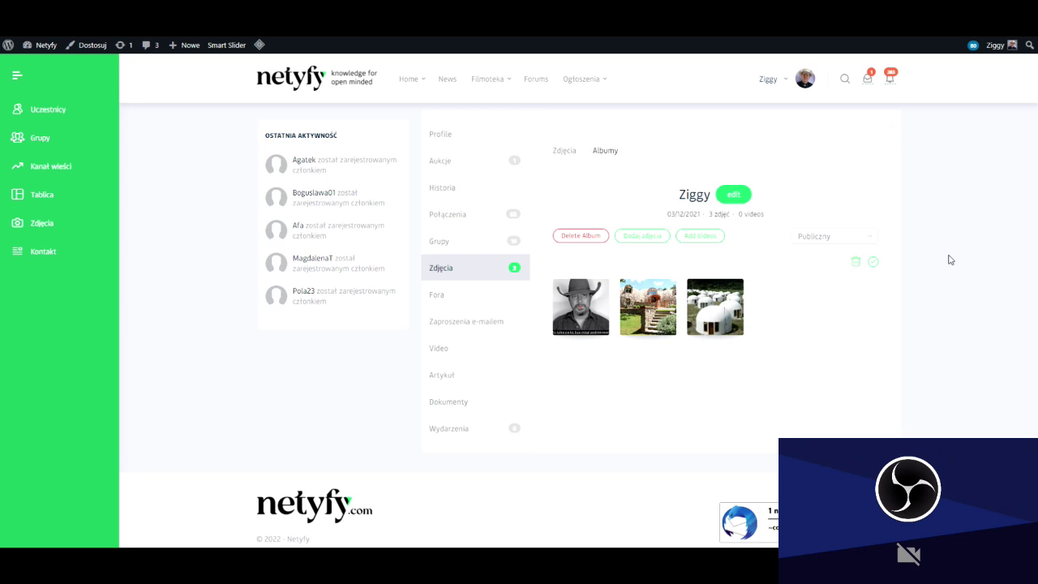
# From the profile's Fora, toggle the 'Czas na działania!' subscription and open it via the Farmerzy Dla Wolności group.
pyautogui.click(437, 297)
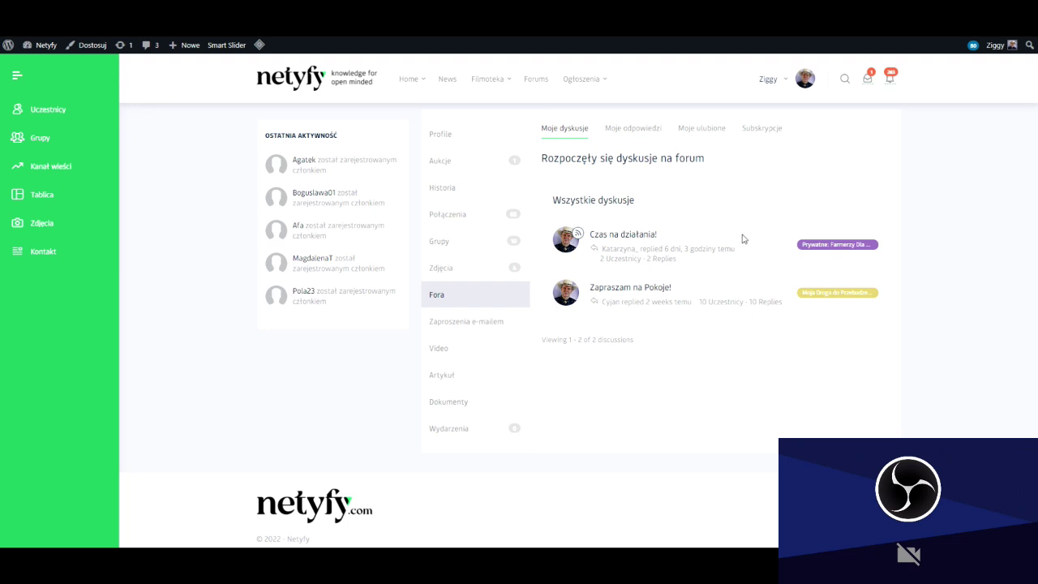
pyautogui.click(582, 235)
pyautogui.click(820, 253)
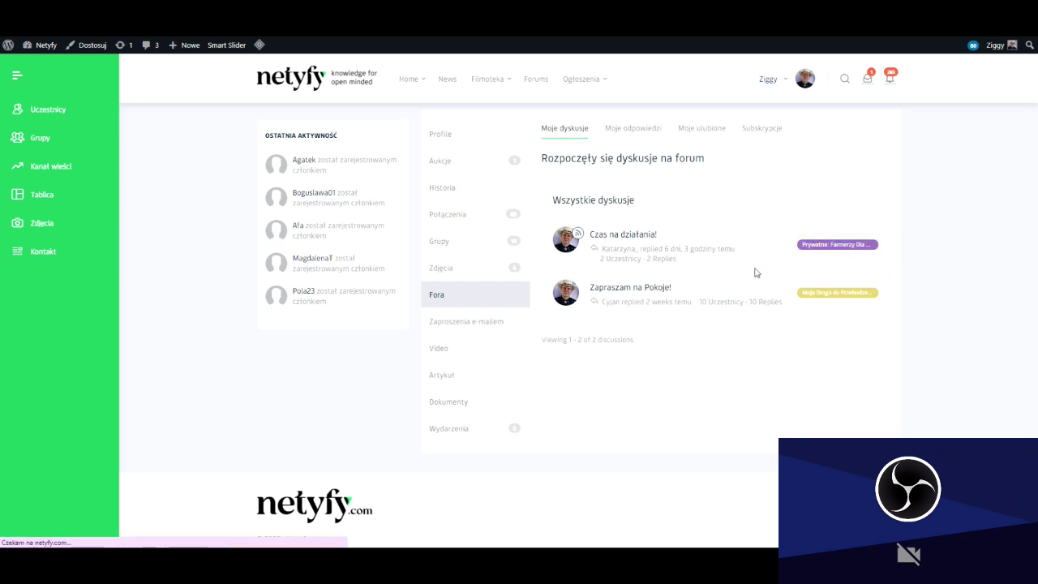
pyautogui.scroll(-3, 721, 265)
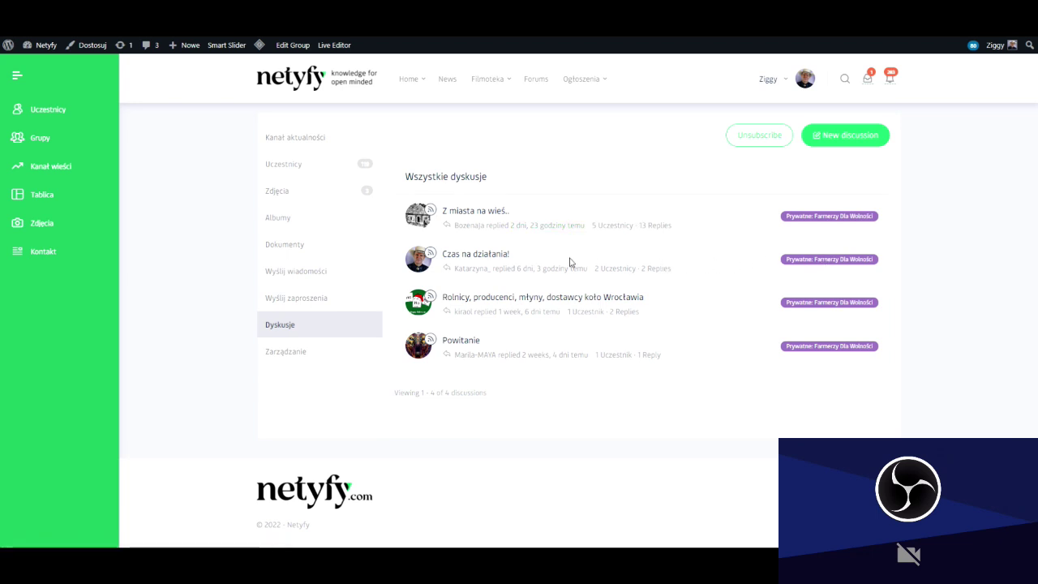
pyautogui.click(476, 256)
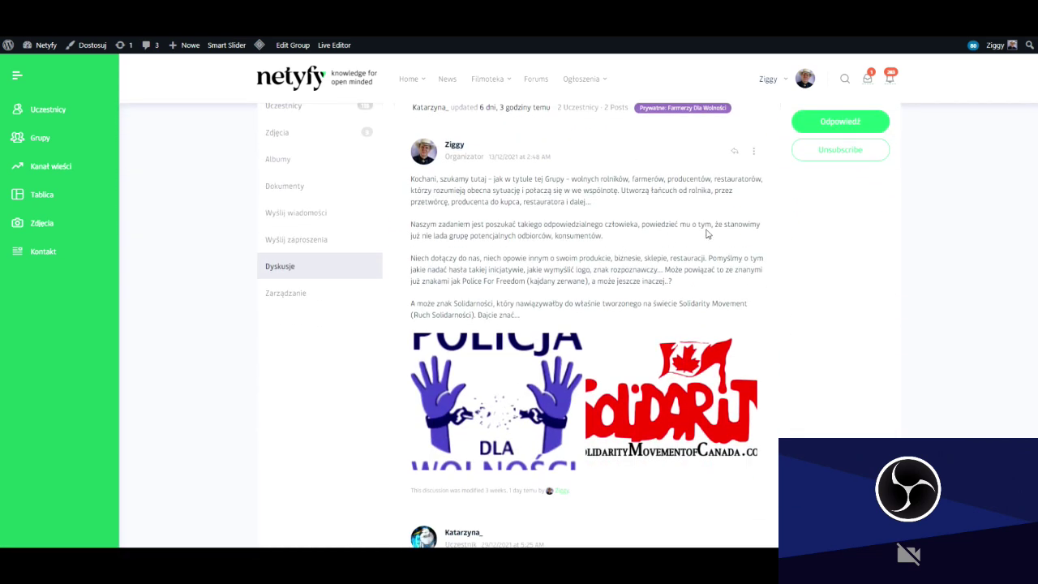
# Read the 'Czas na działania!' post and reply, then return to the profile's Fora page.
pyautogui.scroll(-5, 707, 234)
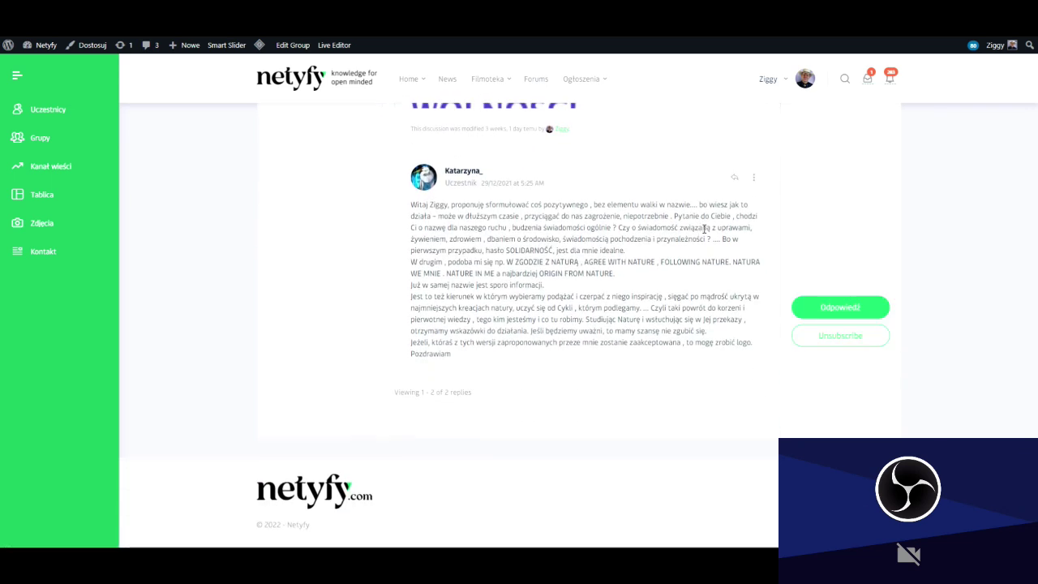
pyautogui.scroll(4, 705, 231)
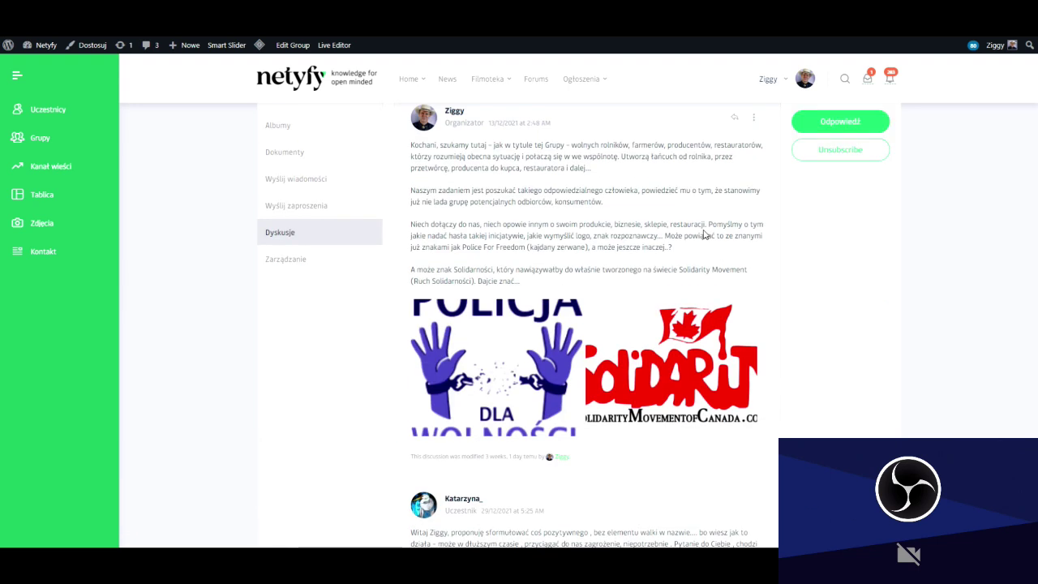
pyautogui.scroll(2, 704, 234)
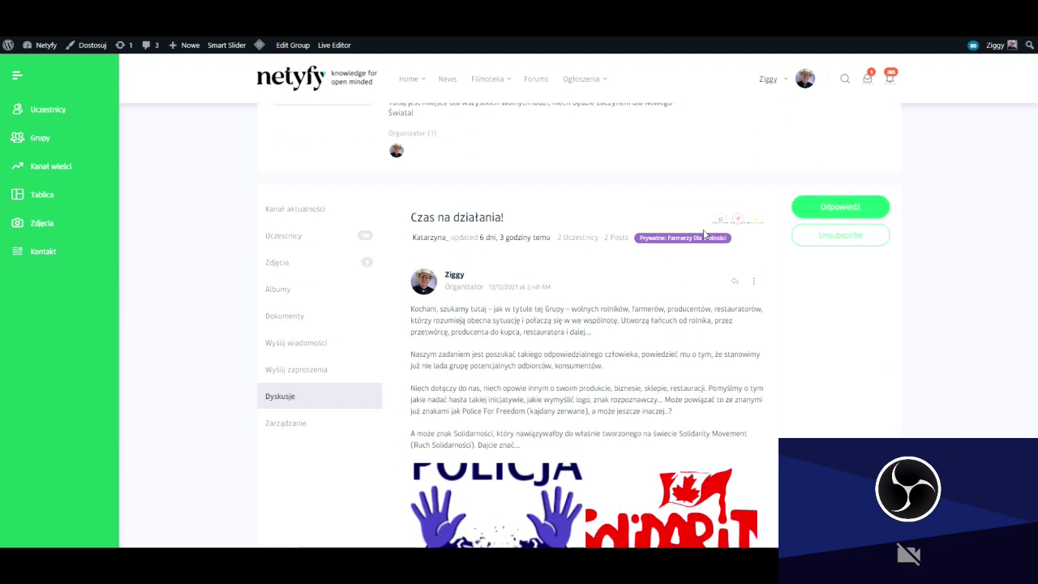
pyautogui.scroll(-4, 704, 234)
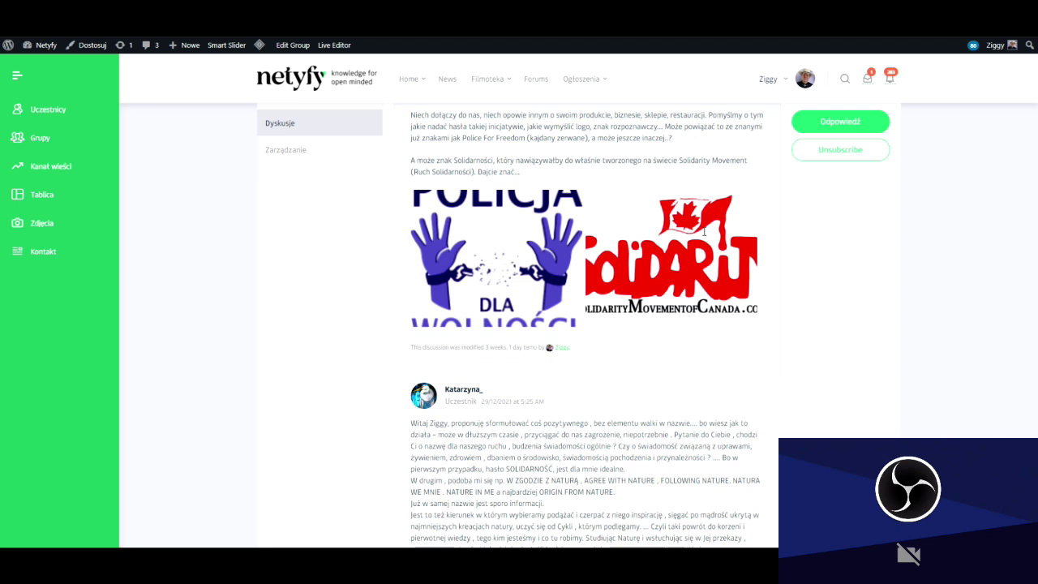
pyautogui.scroll(-3, 704, 233)
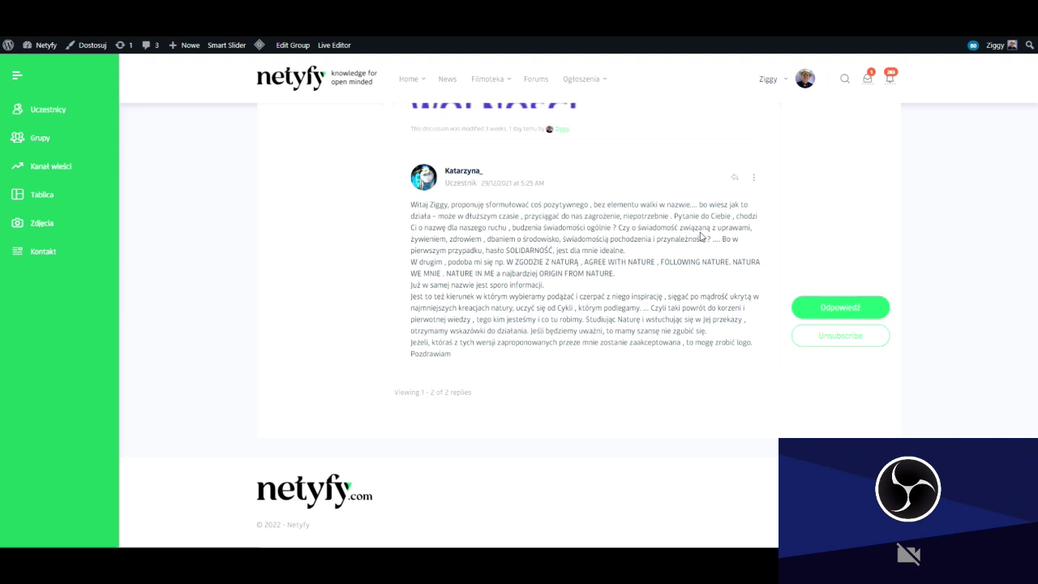
pyautogui.scroll(6, 649, 227)
pyautogui.scroll(2, 613, 216)
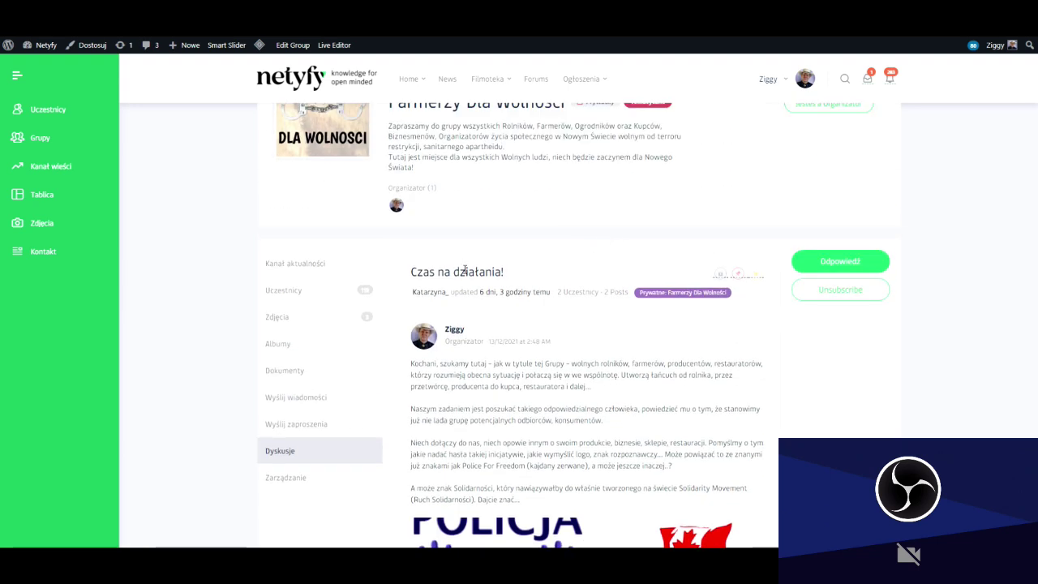
pyautogui.click(280, 451)
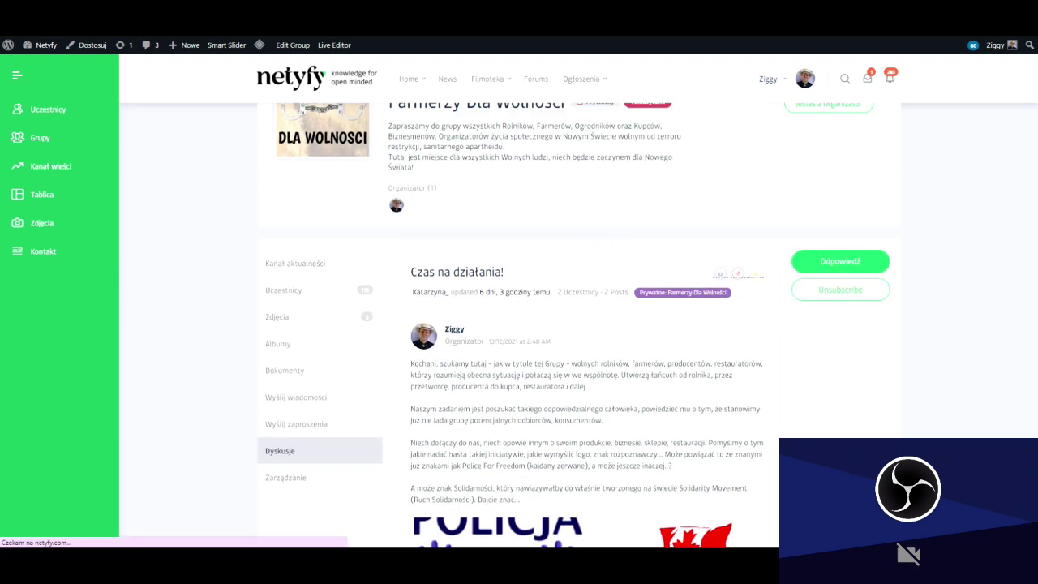
pyautogui.hotkey('alt', 'Left')
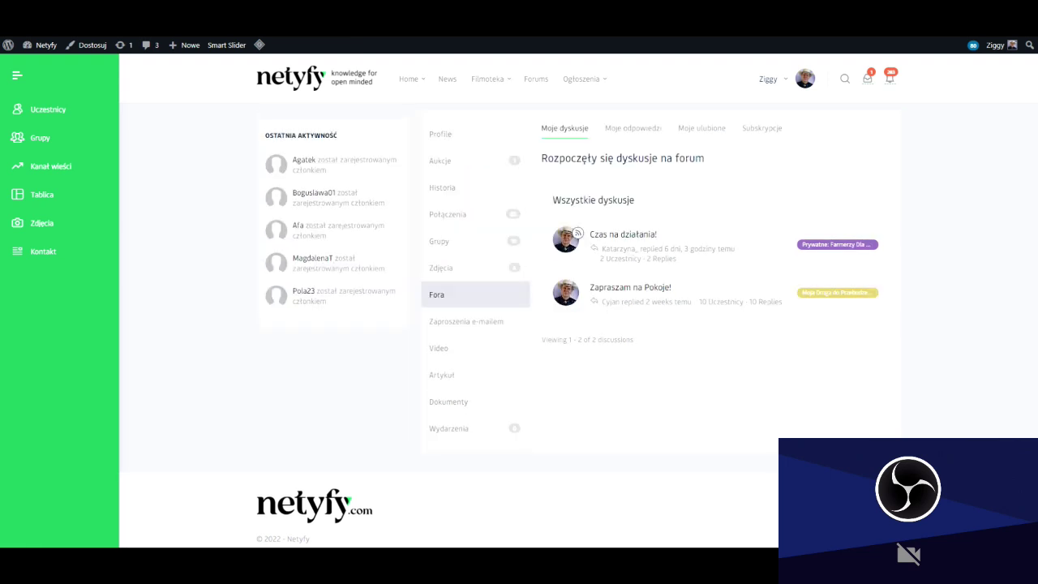
# On the e-mail invitations page, enter the recipient's name and e-mail address and edit the subject line.
pyautogui.click(467, 326)
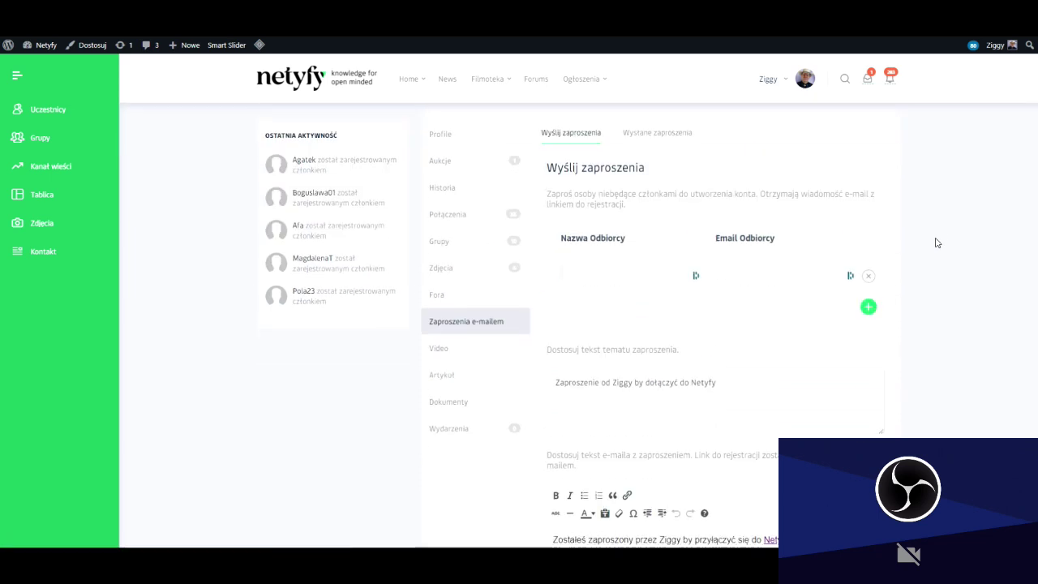
pyautogui.click(629, 272)
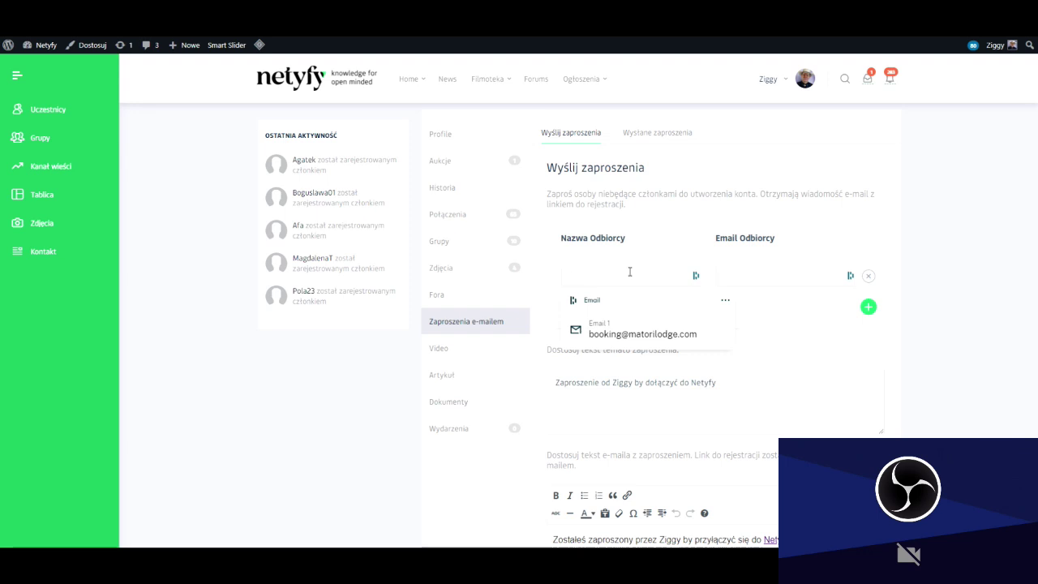
pyautogui.write('Agata')
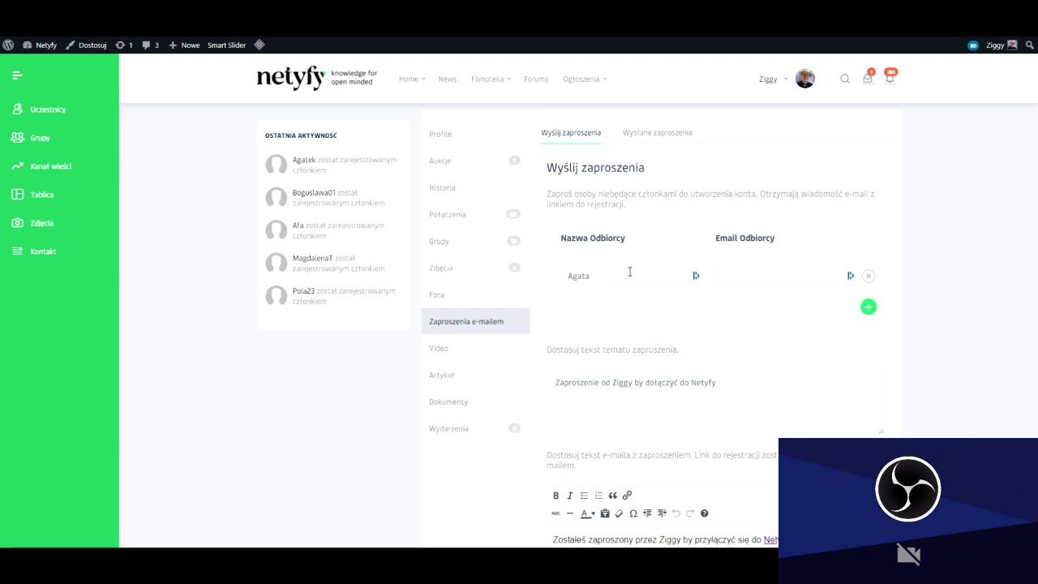
pyautogui.click(734, 278)
pyautogui.click(730, 385)
# Make the inviter's name in the invitation message bold and red.
pyautogui.scroll(-2, 733, 388)
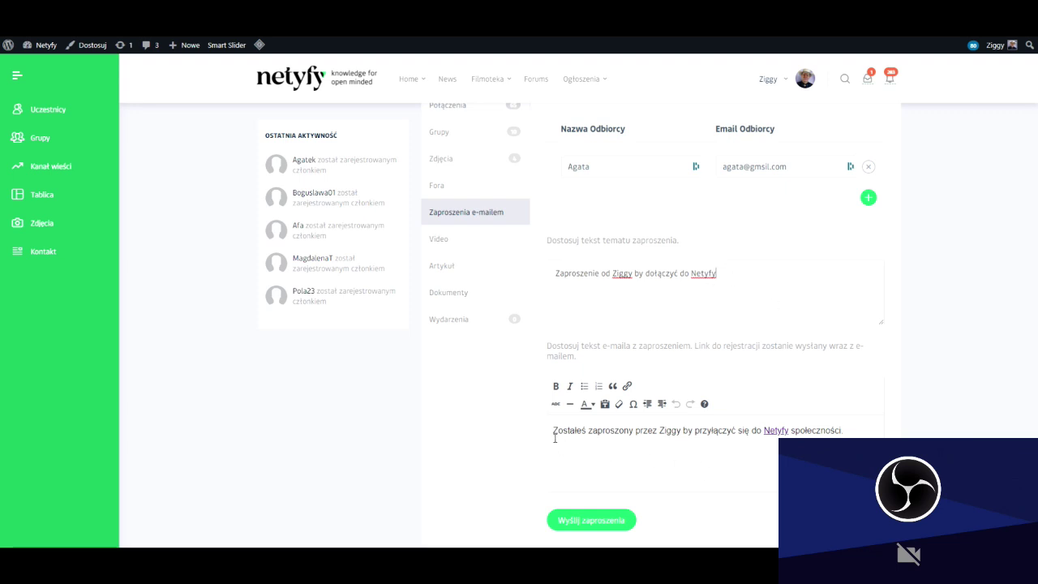
pyautogui.scroll(-1, 567, 455)
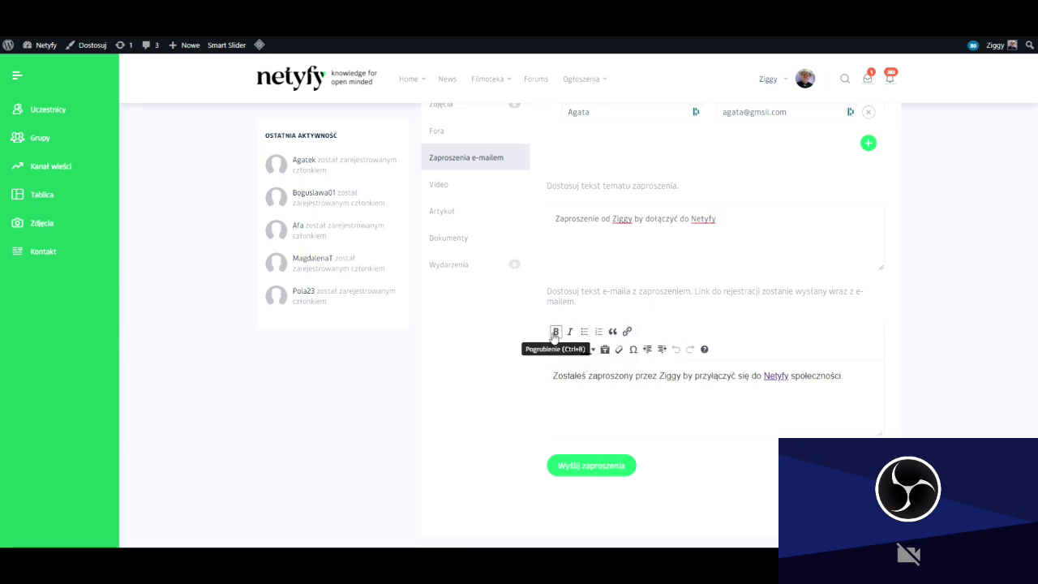
pyautogui.moveTo(659, 376); pyautogui.dragTo(681, 378)
pyautogui.click(556, 331)
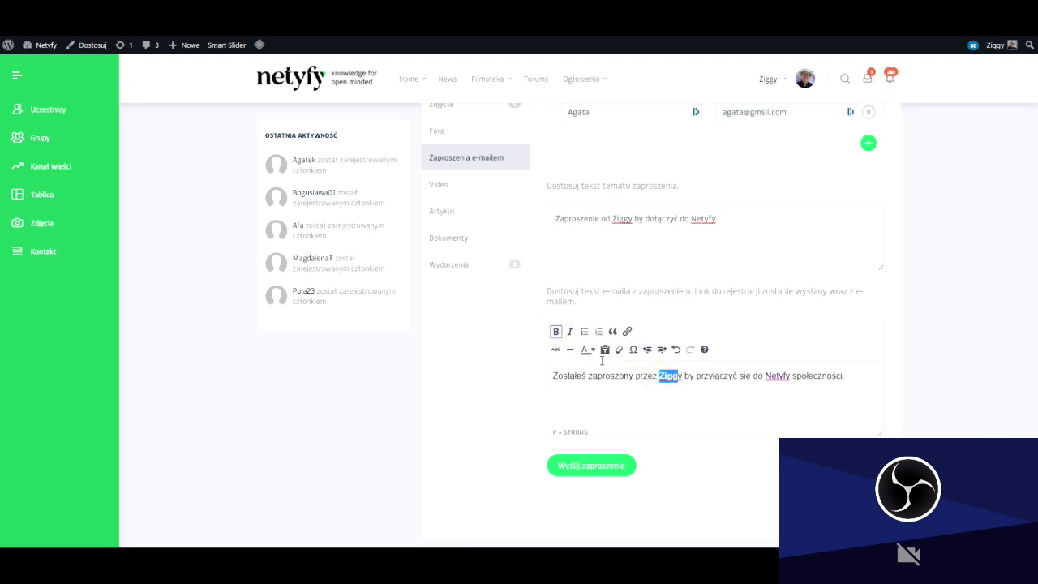
pyautogui.click(594, 352)
pyautogui.click(552, 386)
pyautogui.click(649, 402)
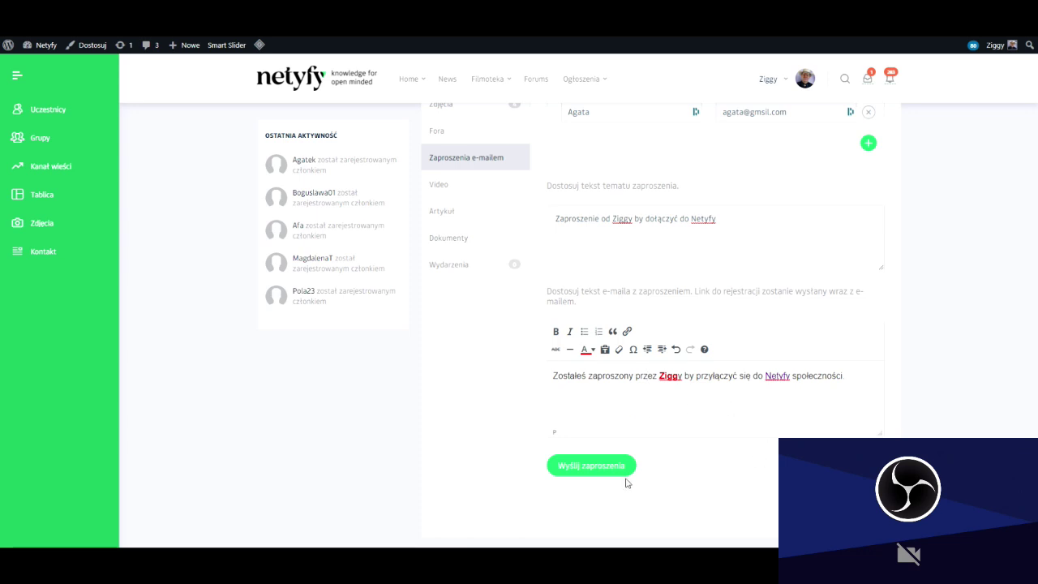
# Check the empty sent invitations list, then go to the member's Artykuł section.
pyautogui.scroll(3, 986, 382)
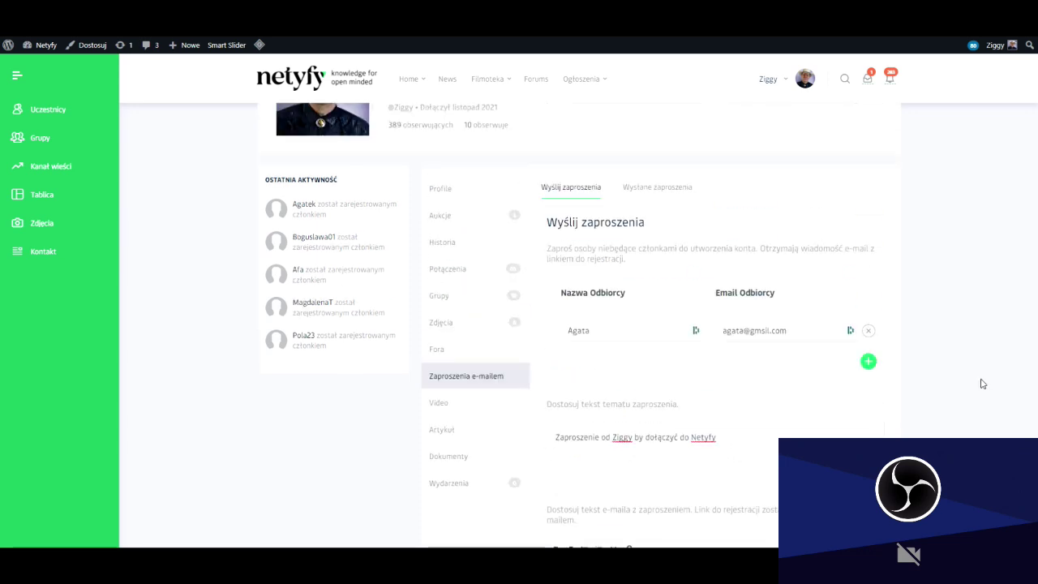
pyautogui.click(654, 189)
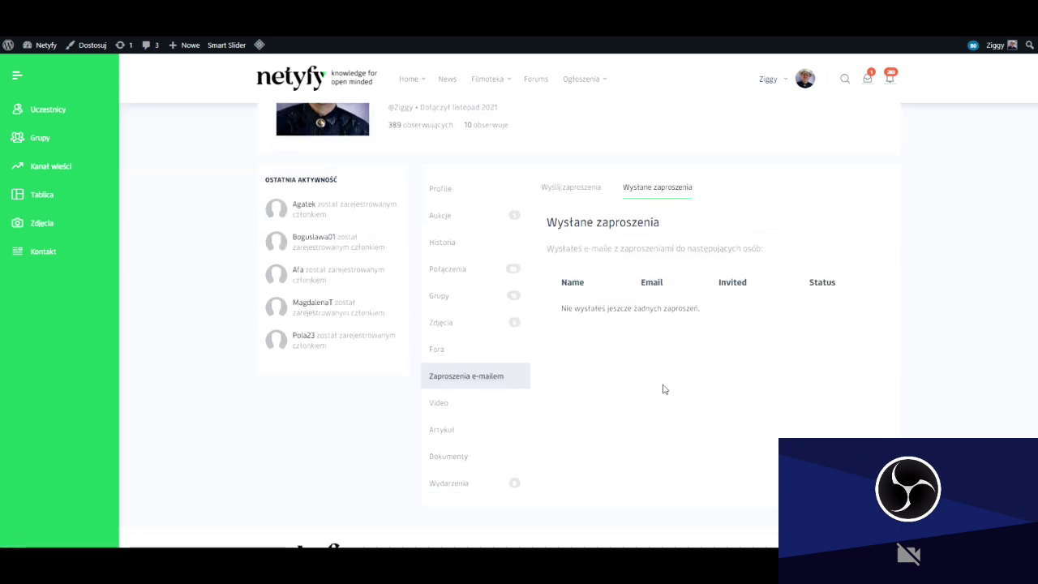
pyautogui.click(445, 433)
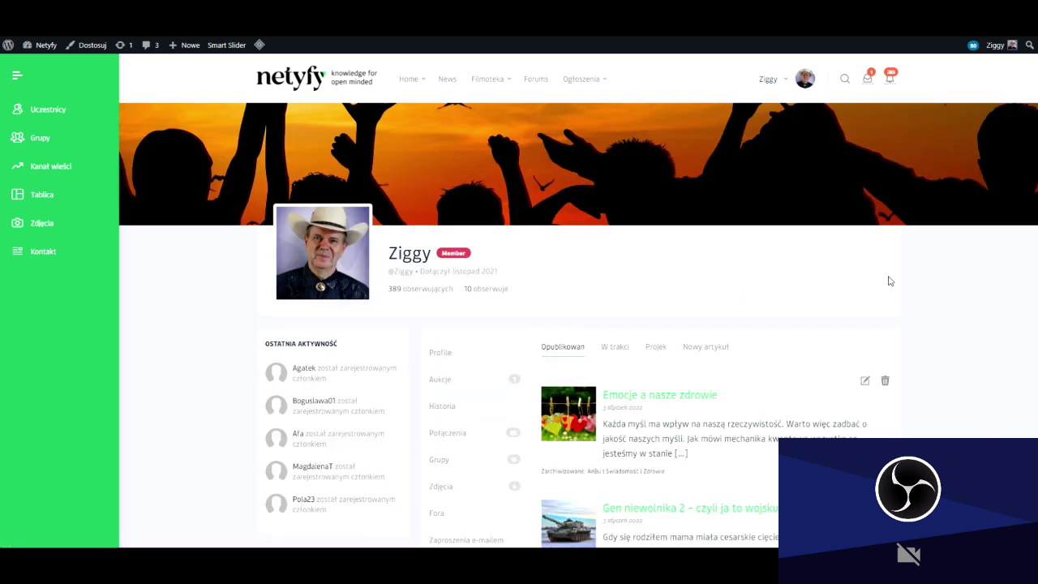
# Scroll through the published articles, including 'Gen niewolnika 2' and 'Wibracja osobista'.
pyautogui.scroll(-2, 945, 283)
pyautogui.scroll(-2, 945, 285)
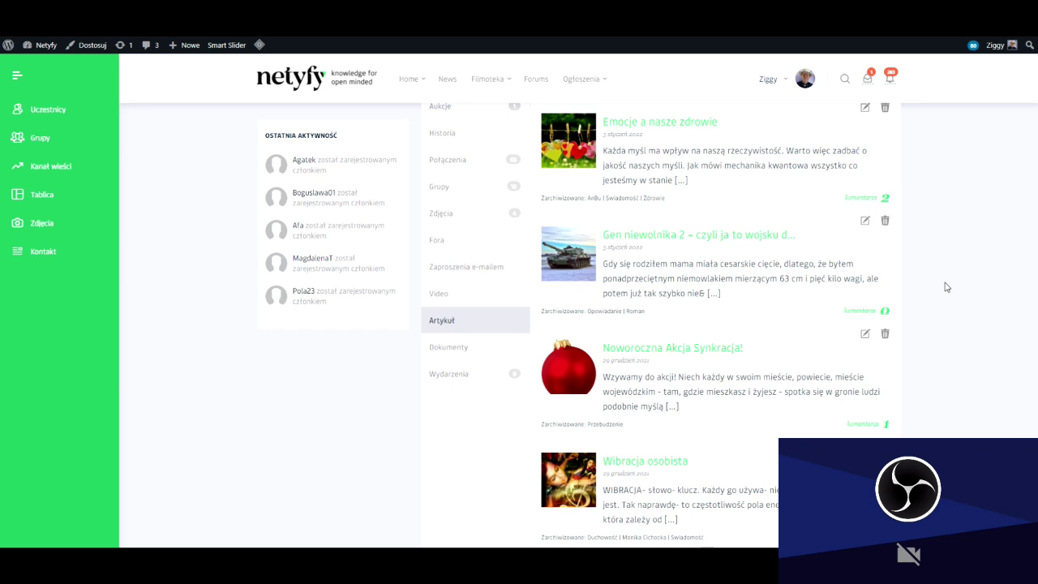
pyautogui.scroll(1, 947, 288)
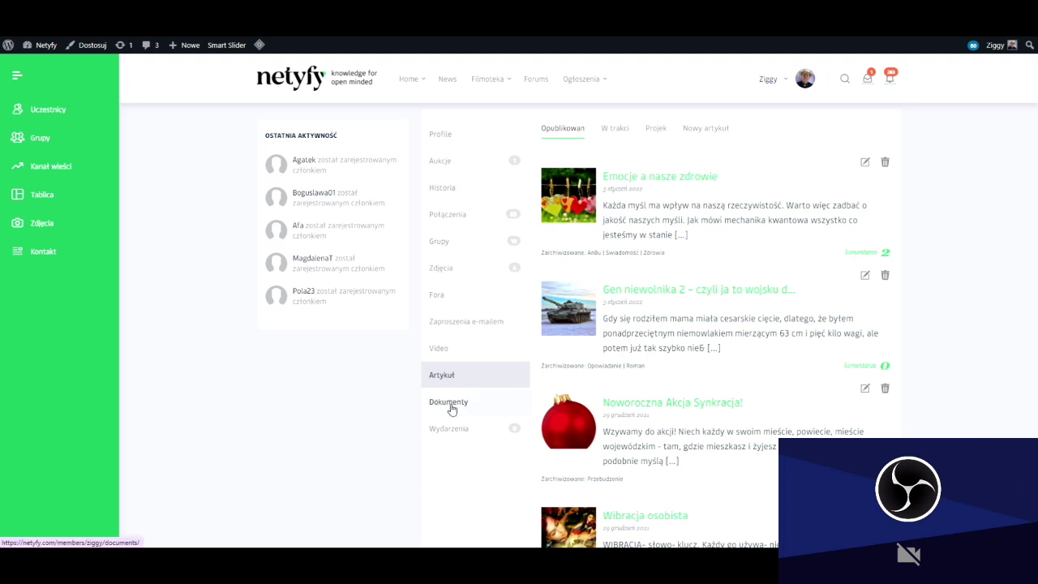
# Open Dokumenty, browse the Książki folder, then open the empty Plandemia folder.
pyautogui.click(444, 371)
pyautogui.click(451, 403)
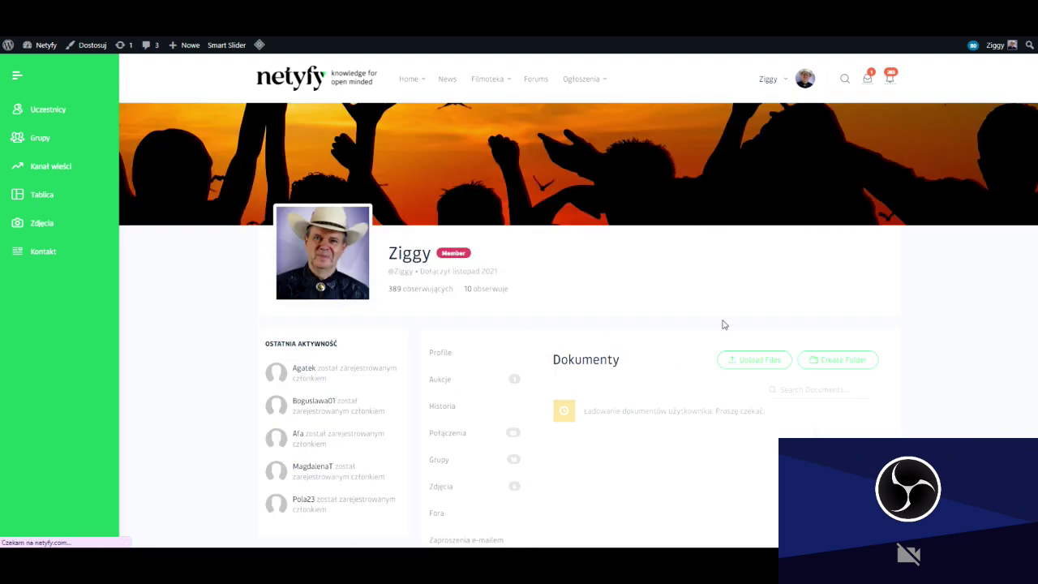
pyautogui.scroll(-2, 681, 381)
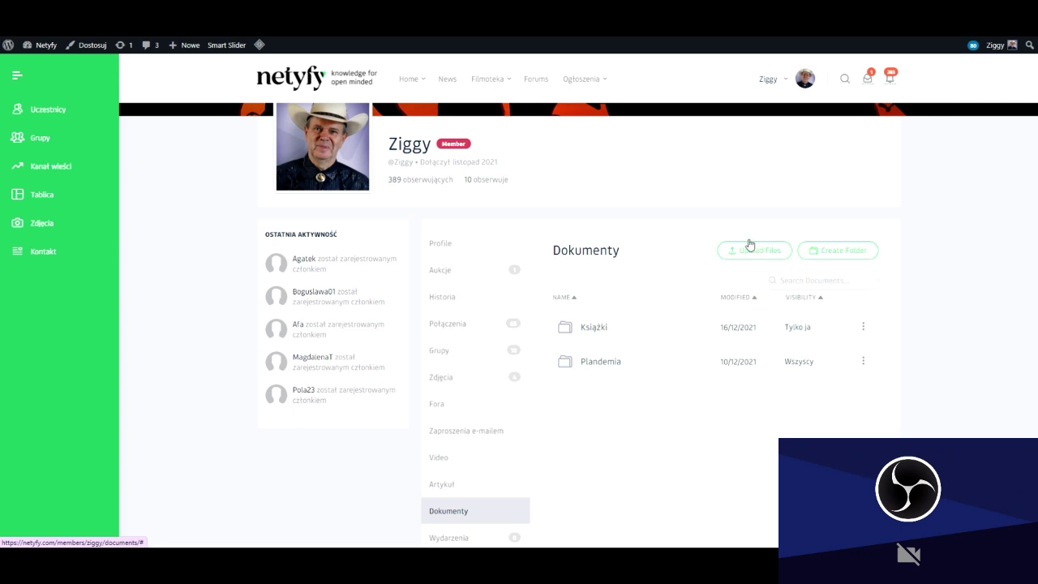
pyautogui.click(591, 334)
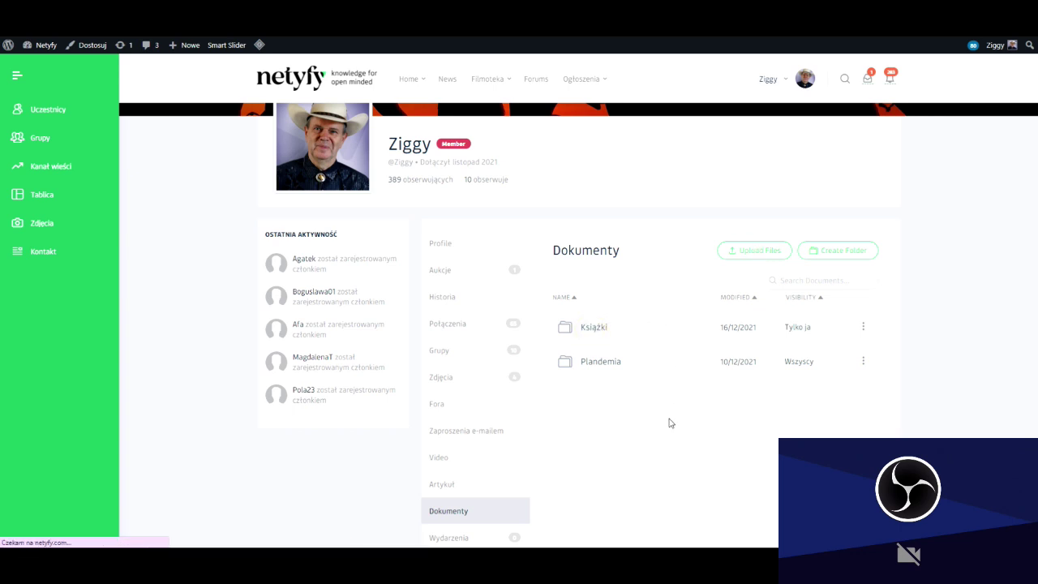
pyautogui.scroll(-2, 715, 317)
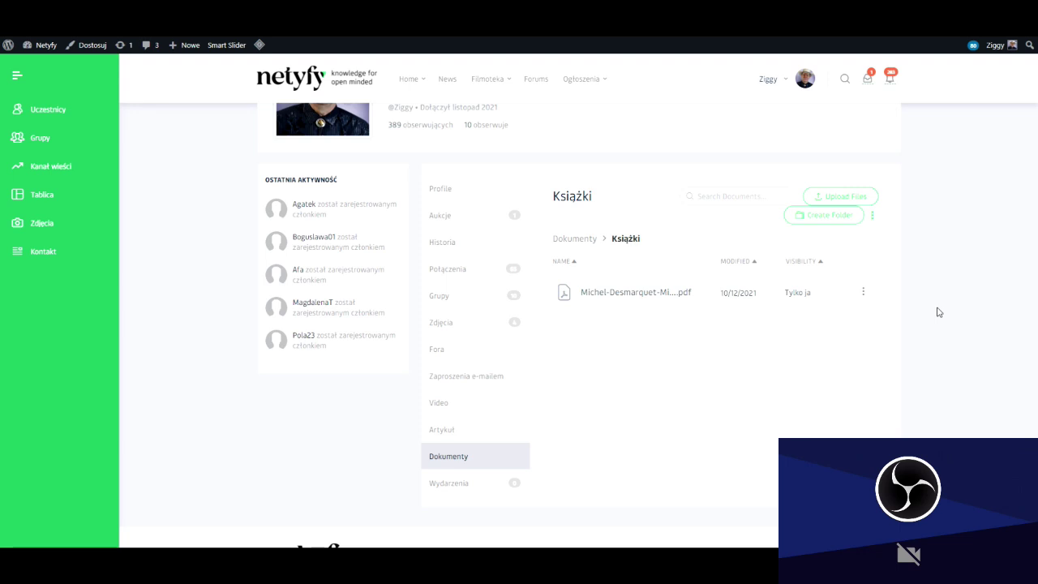
pyautogui.click(585, 240)
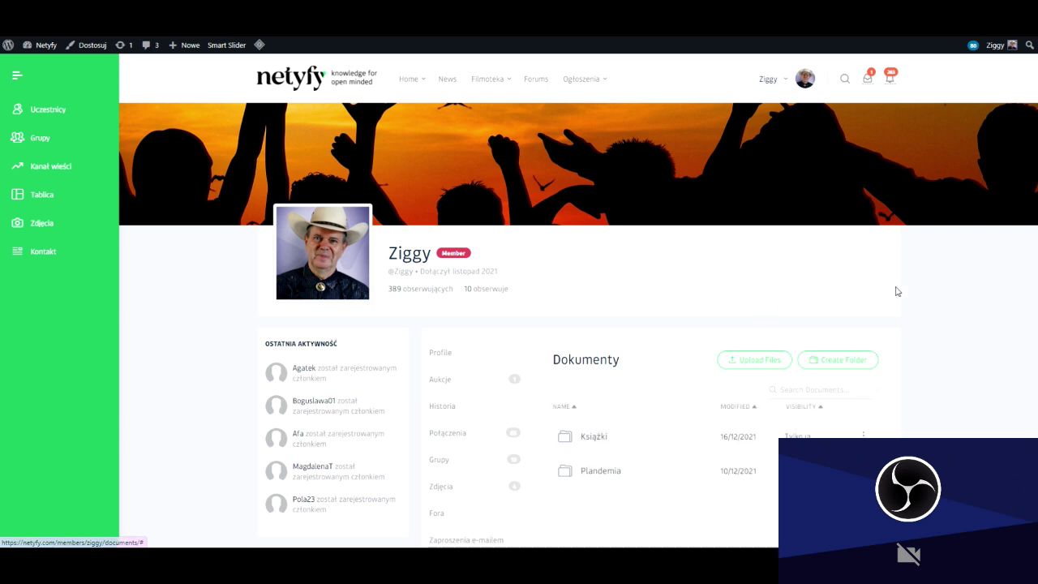
pyautogui.click(603, 309)
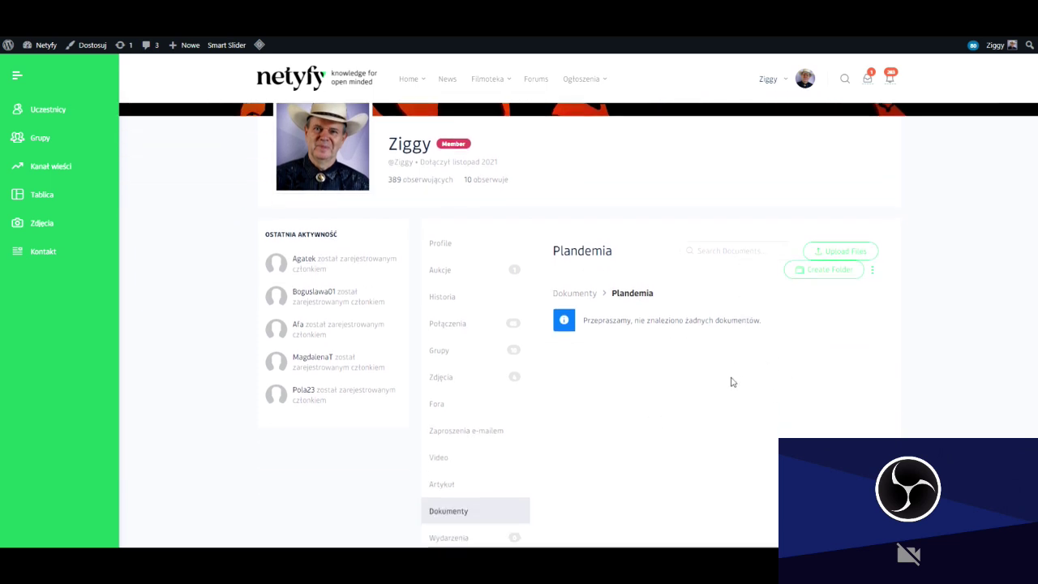
# Start a file upload, then cancel the file chooser and close the upload window.
pyautogui.click(831, 256)
pyautogui.click(524, 324)
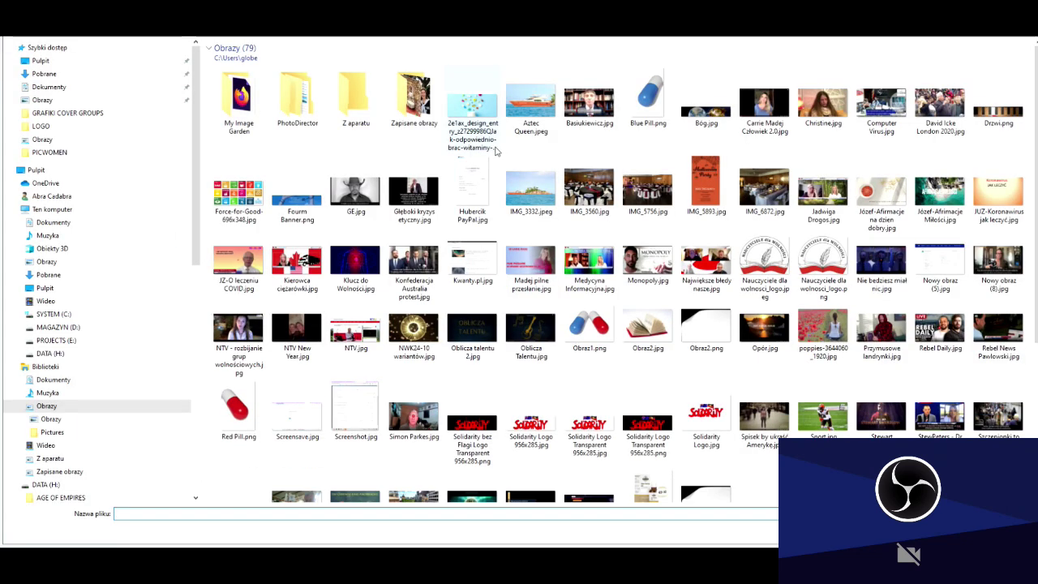
pyautogui.press('Escape')
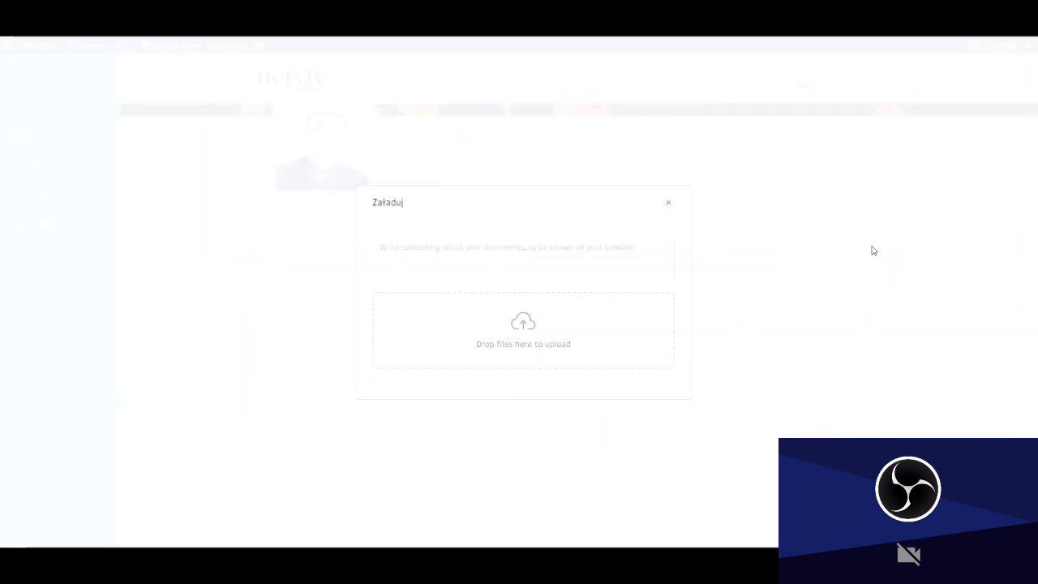
pyautogui.click(671, 206)
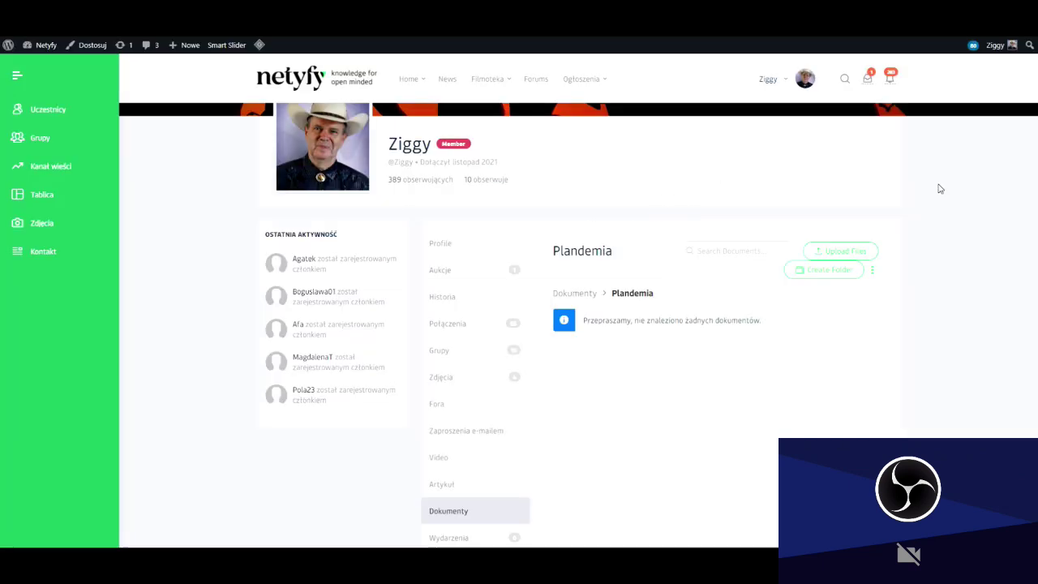
# Upload The Democratic Experiment is Finished.pdf from REPOZYTORIUM > PRZESŁANE od CZYTELNIKÓW.
pyautogui.click(834, 253)
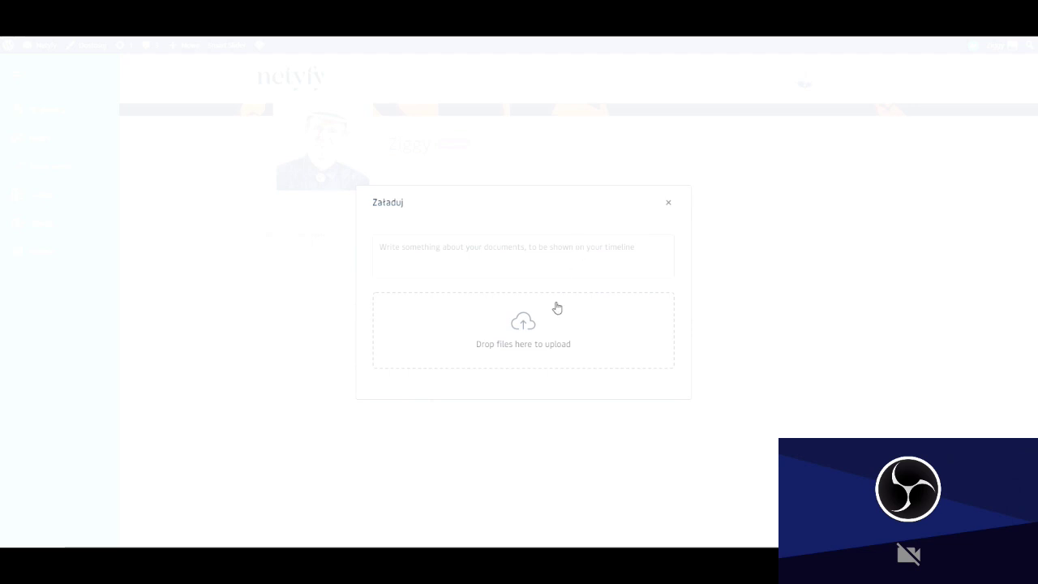
pyautogui.click(520, 324)
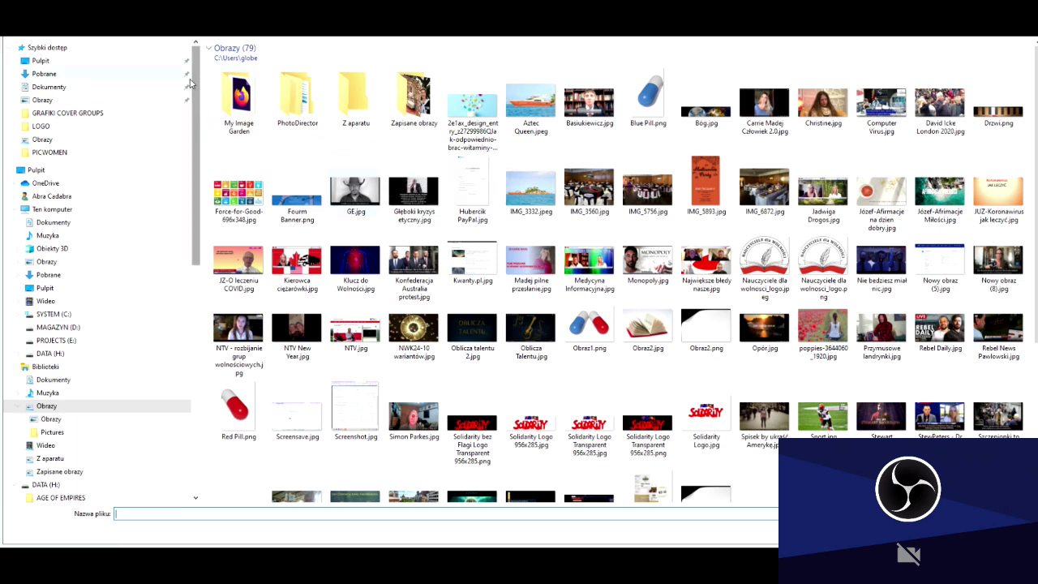
pyautogui.click(58, 116)
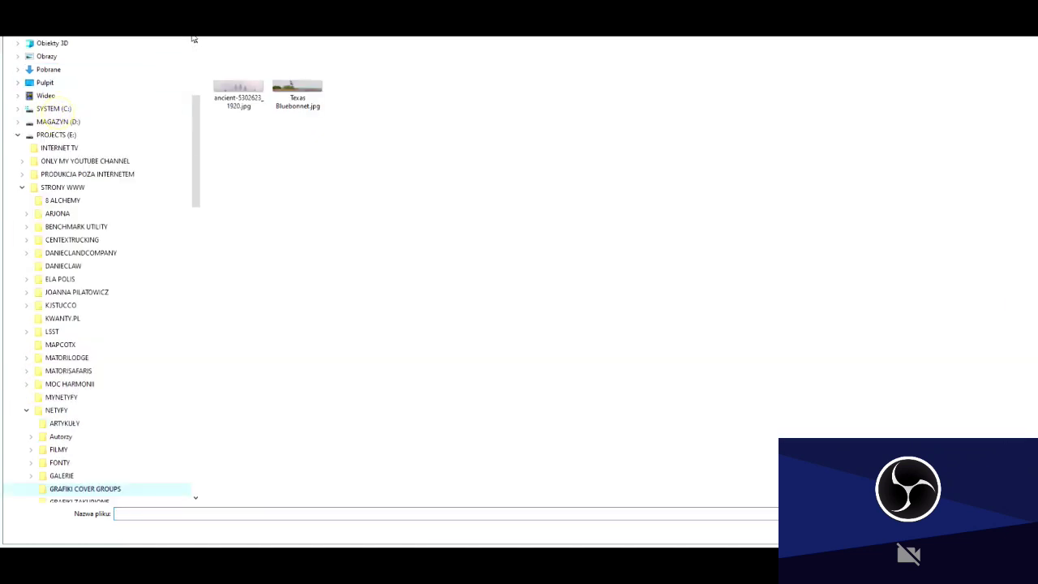
pyautogui.hotkey('alt', 'Up')
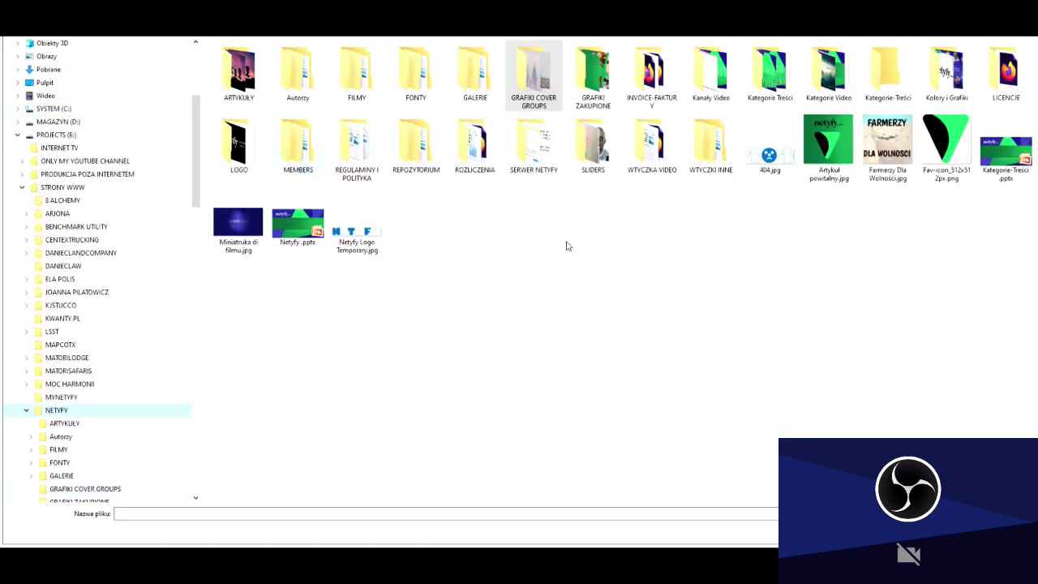
pyautogui.doubleClick(417, 146)
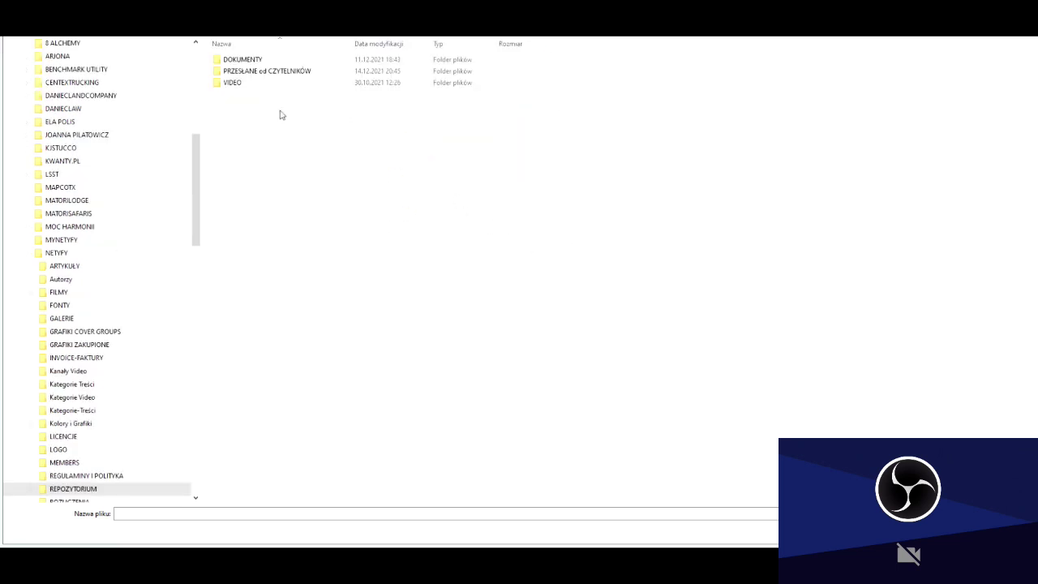
pyautogui.doubleClick(292, 72)
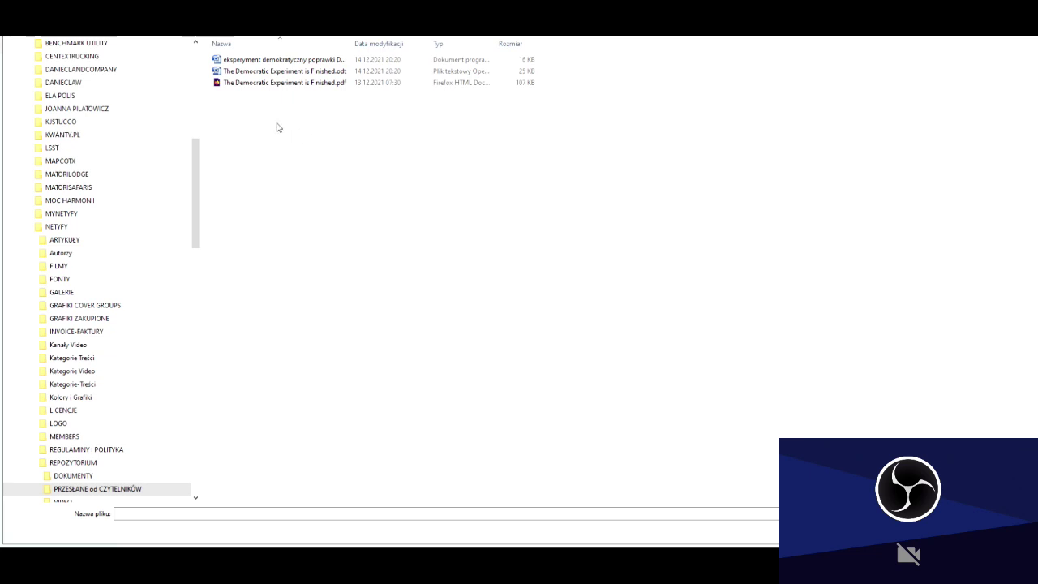
pyautogui.click(290, 82)
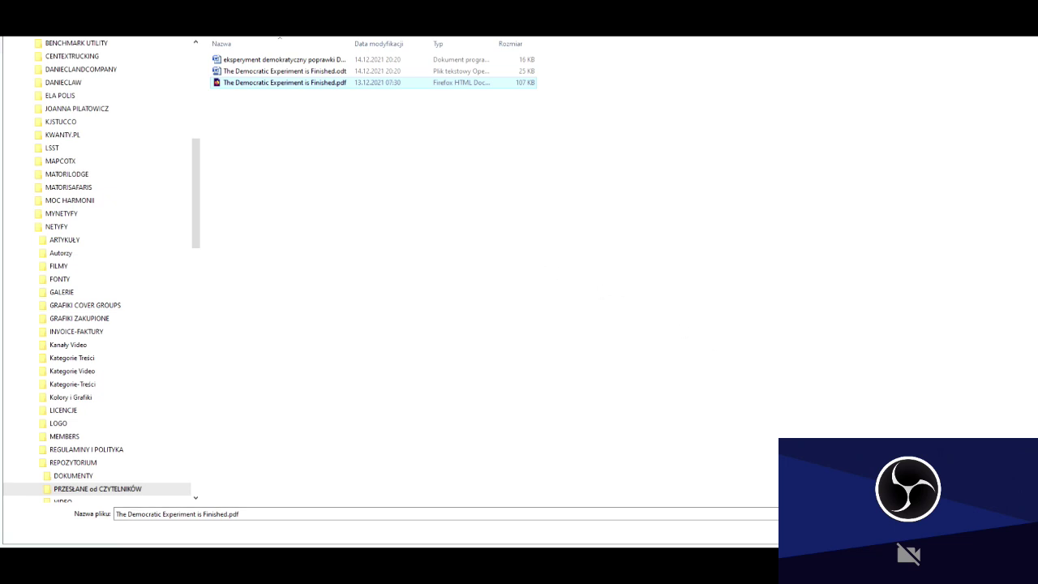
pyautogui.press('Return')
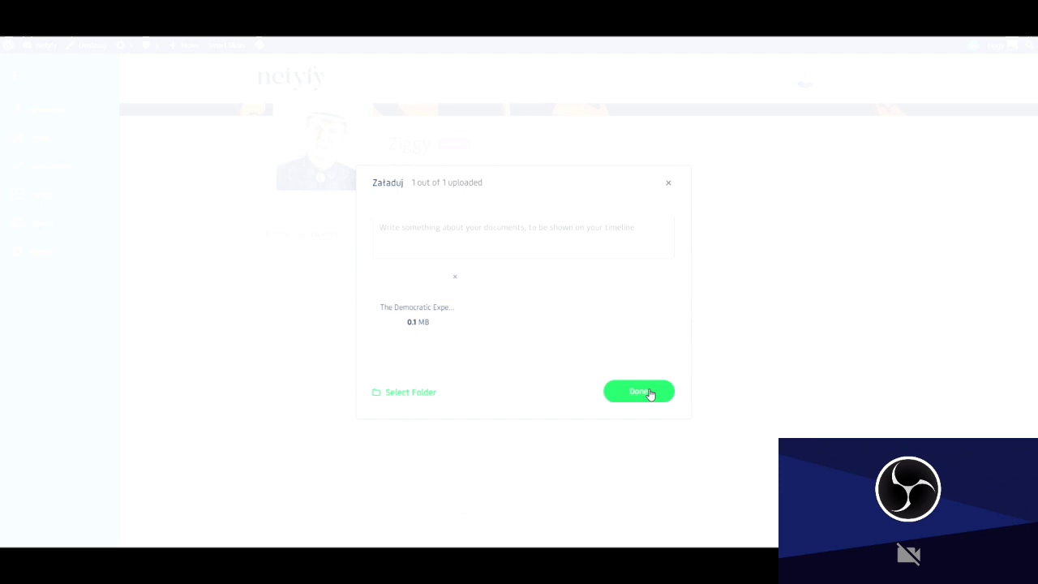
# Choose Plandemia as the destination folder and finish the upload.
pyautogui.click(409, 394)
pyautogui.click(426, 245)
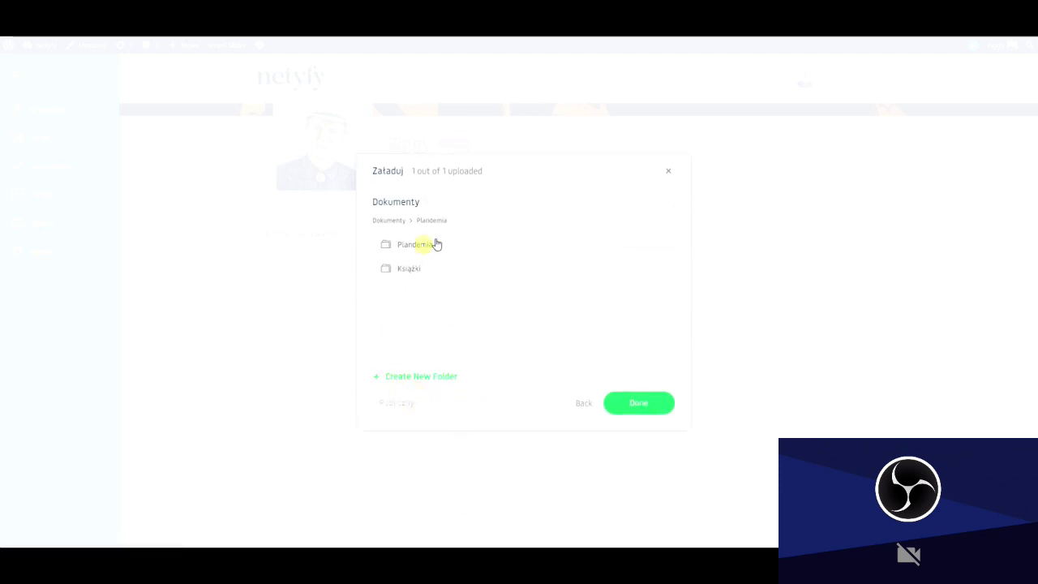
pyautogui.click(637, 403)
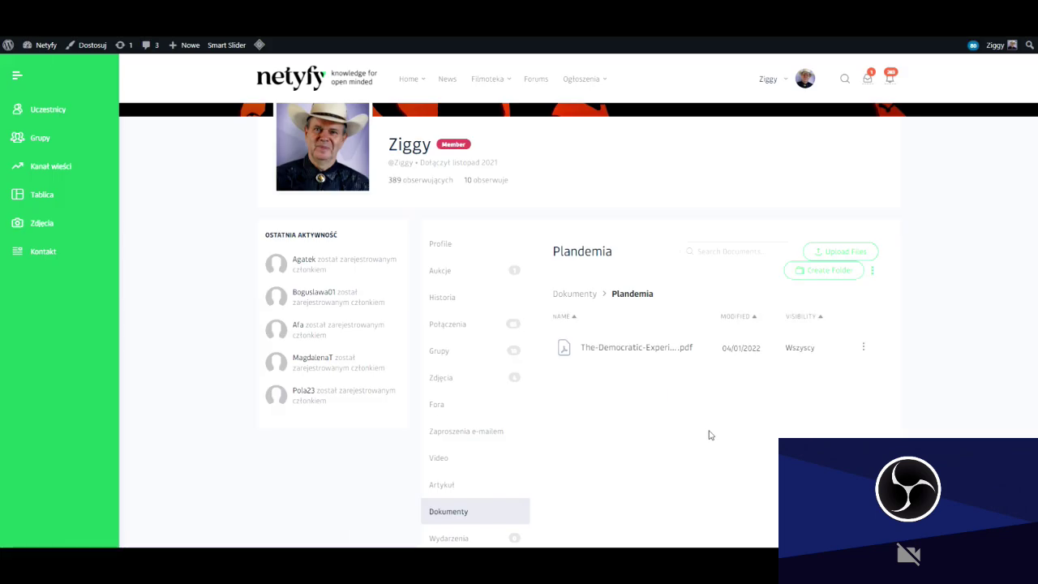
# Reopen the Plandemia folder, preview the uploaded PDF, and close the preview.
pyautogui.click(581, 297)
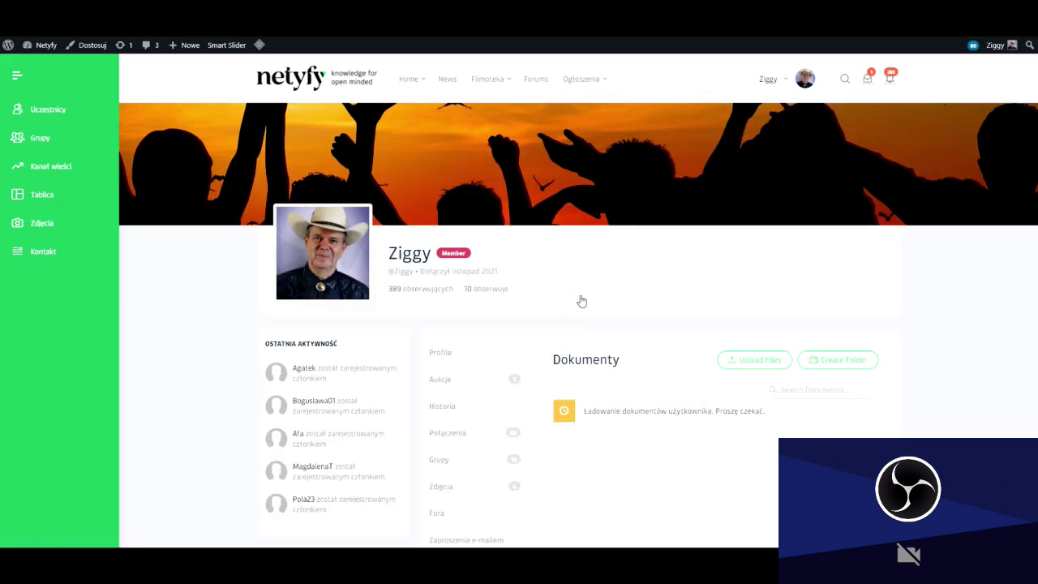
pyautogui.click(611, 475)
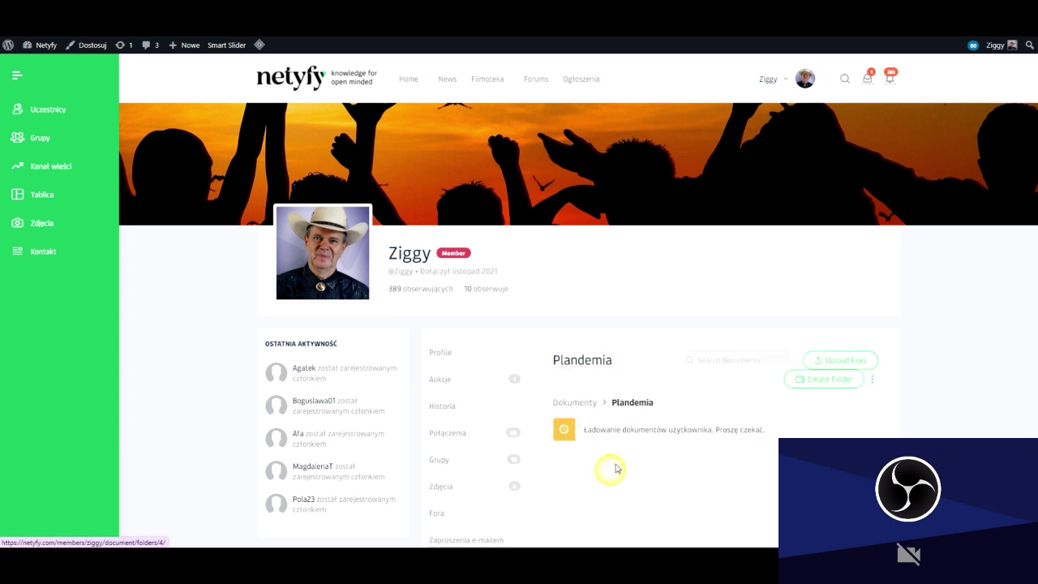
pyautogui.scroll(-1, 707, 352)
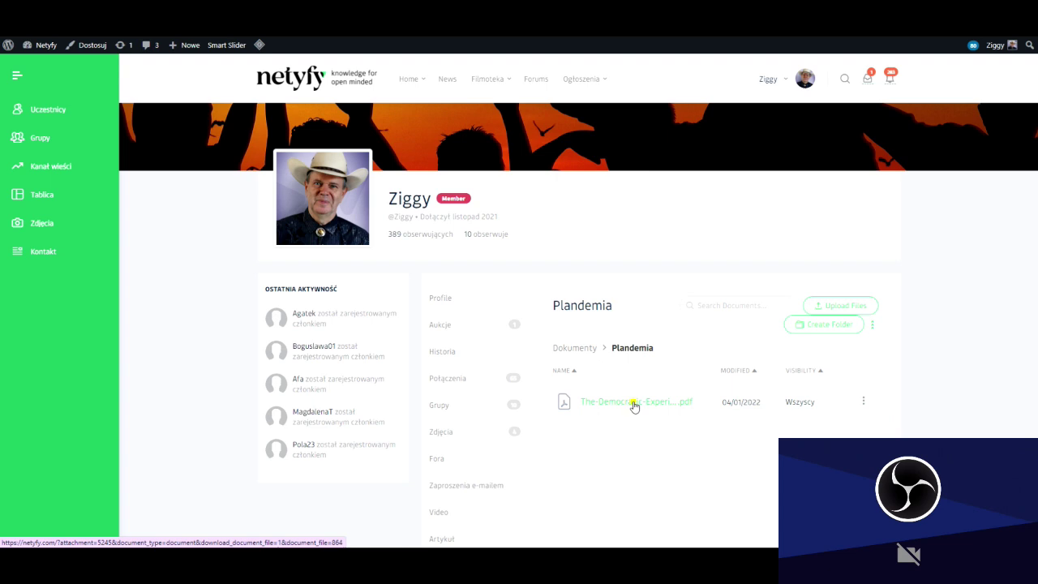
pyautogui.click(634, 405)
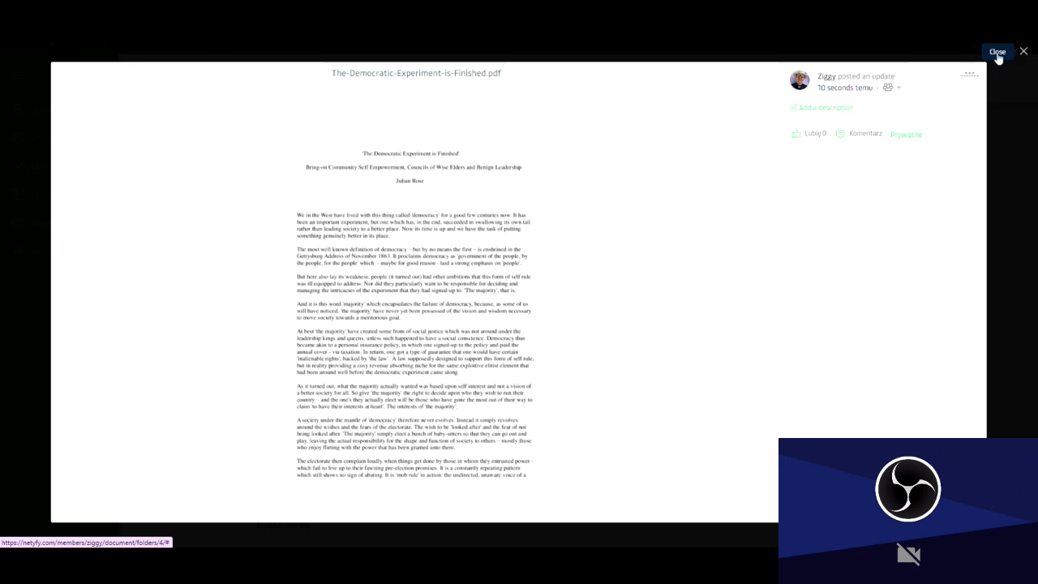
pyautogui.click(999, 56)
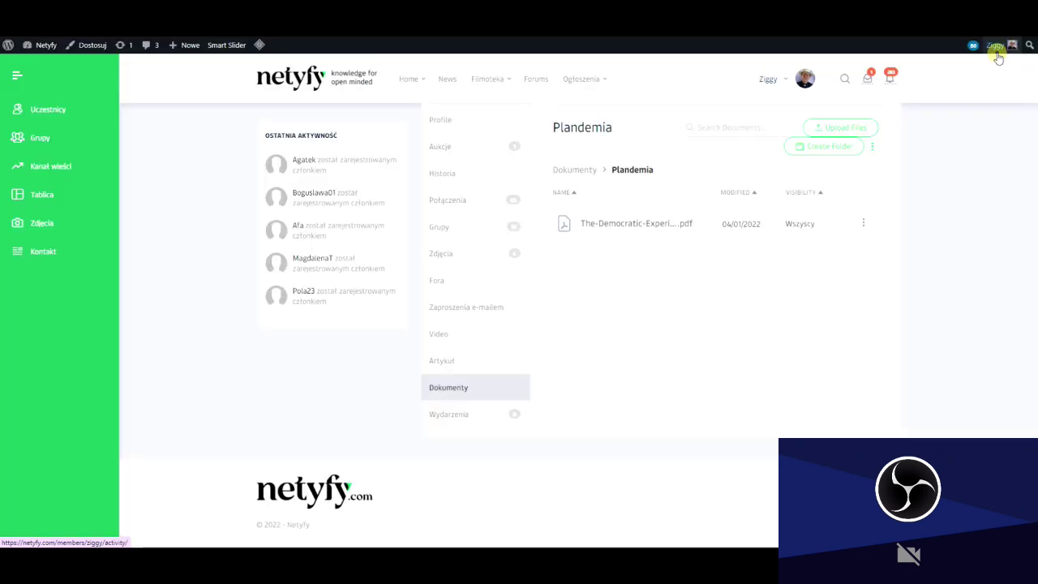
# Open Wydarzenia, switch to Create Event, and look over the blank 'Utwórz wydarzenie' form.
pyautogui.click(451, 416)
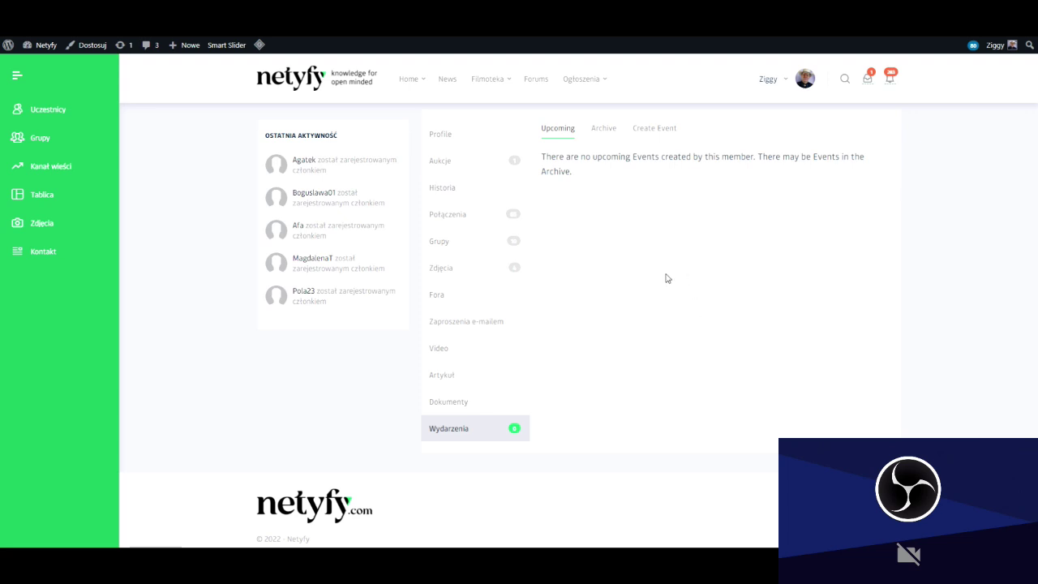
pyautogui.click(655, 132)
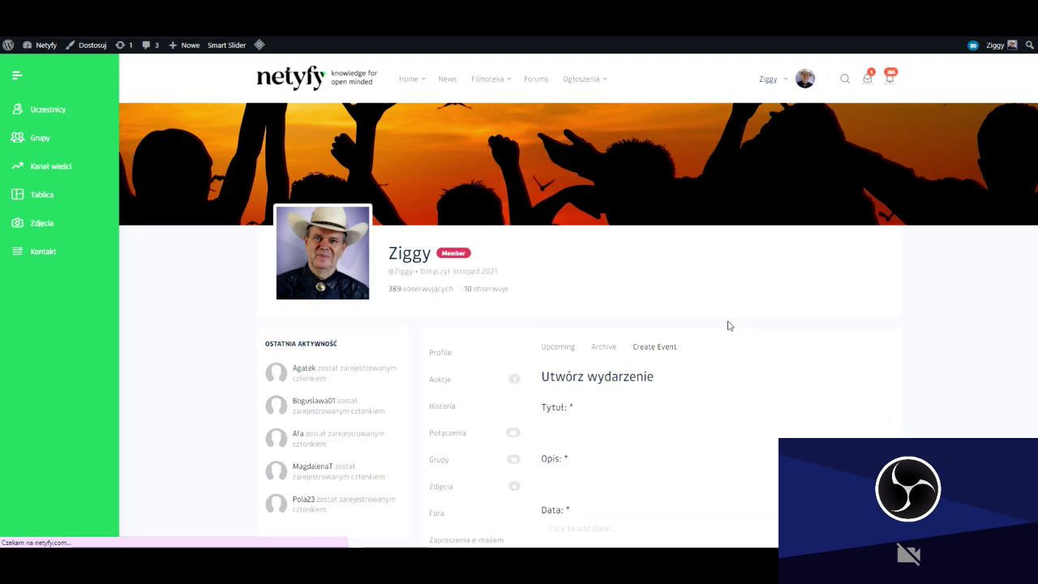
pyautogui.scroll(-4, 816, 325)
pyautogui.scroll(-2, 697, 365)
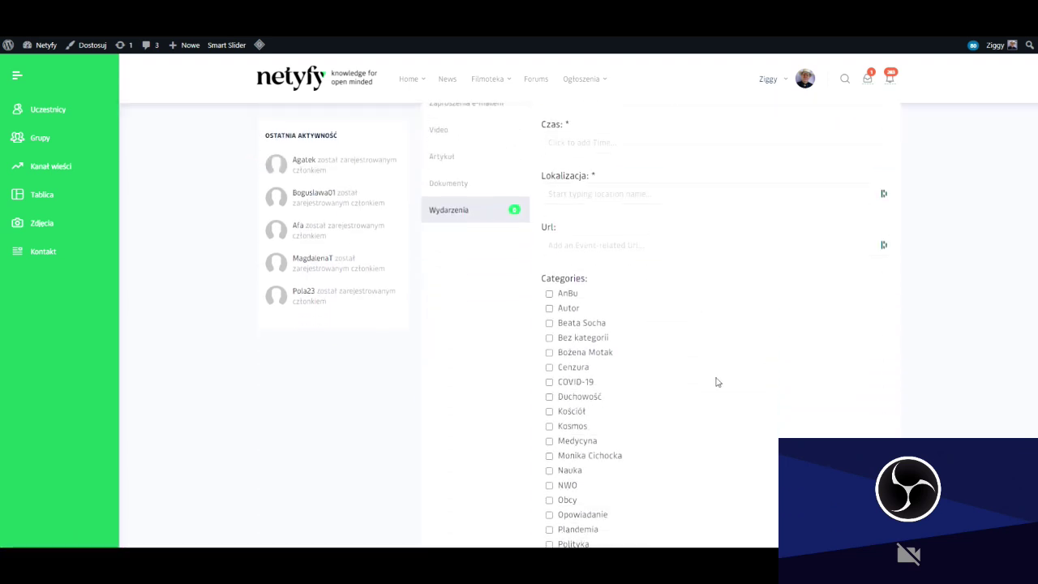
pyautogui.scroll(1, 803, 390)
pyautogui.scroll(2, 807, 390)
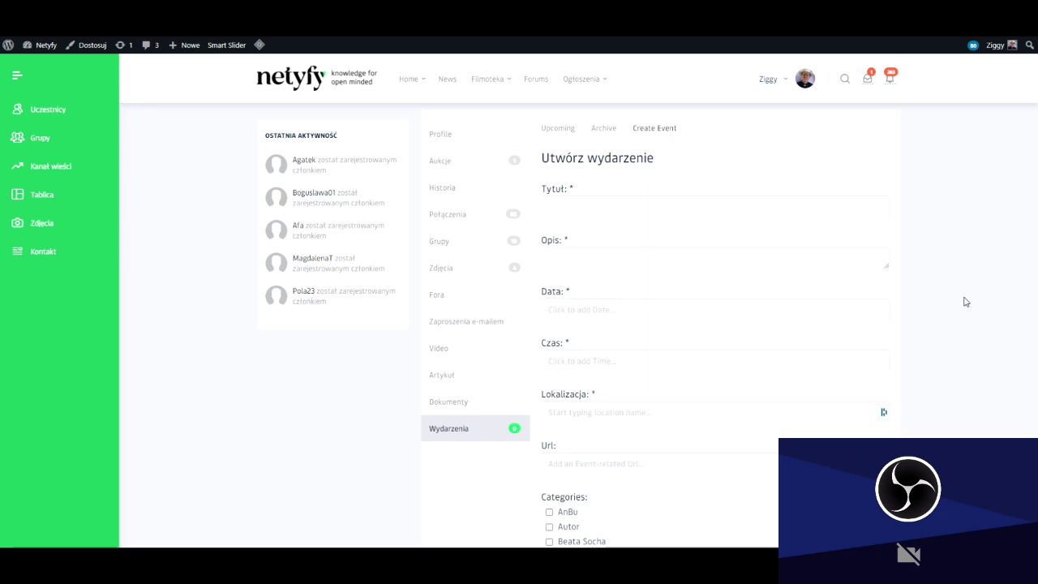
pyautogui.scroll(-4, 701, 276)
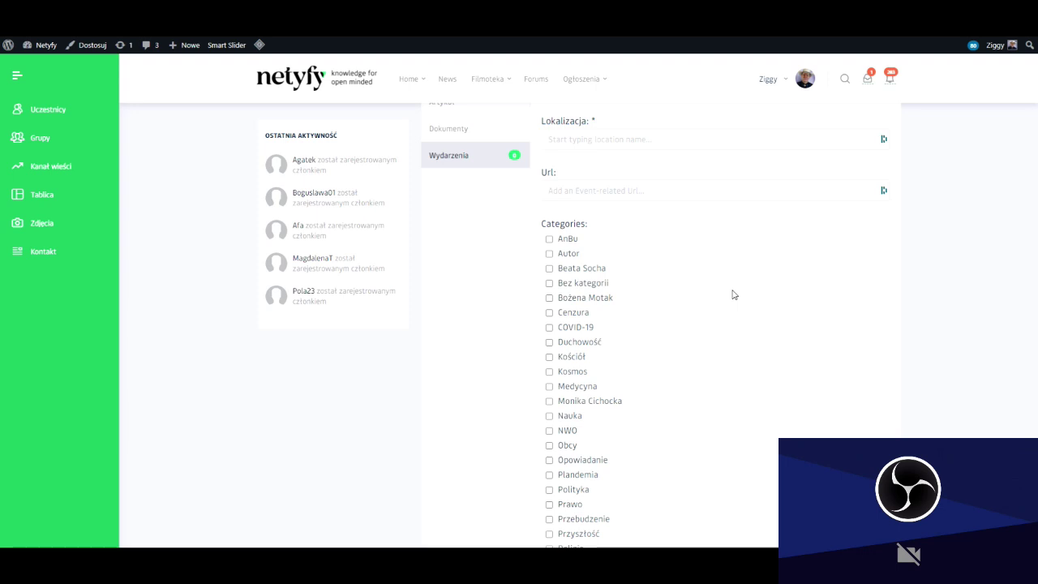
pyautogui.scroll(7, 732, 292)
pyautogui.scroll(-2, 734, 289)
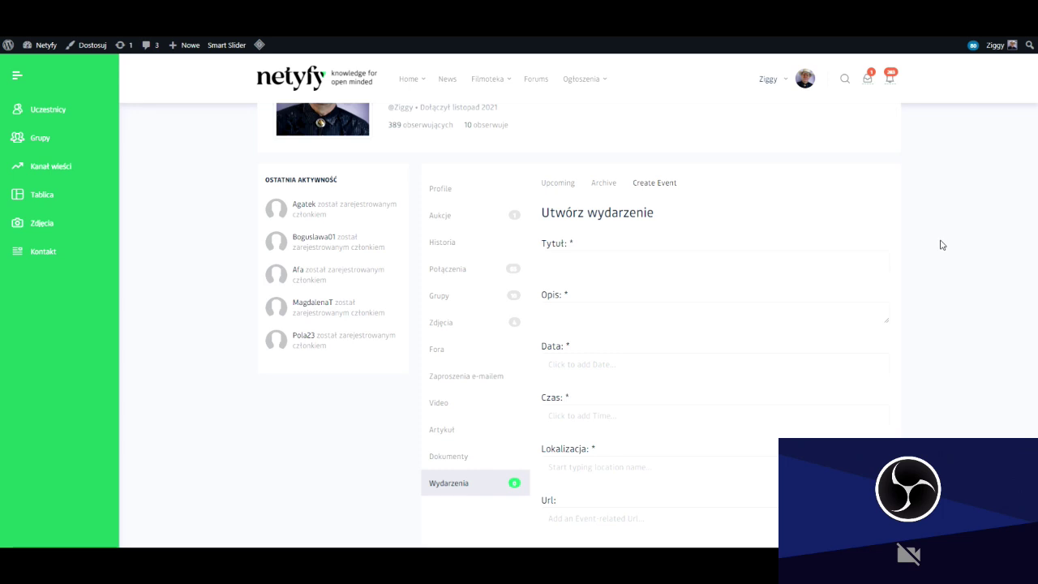
pyautogui.scroll(2, 944, 241)
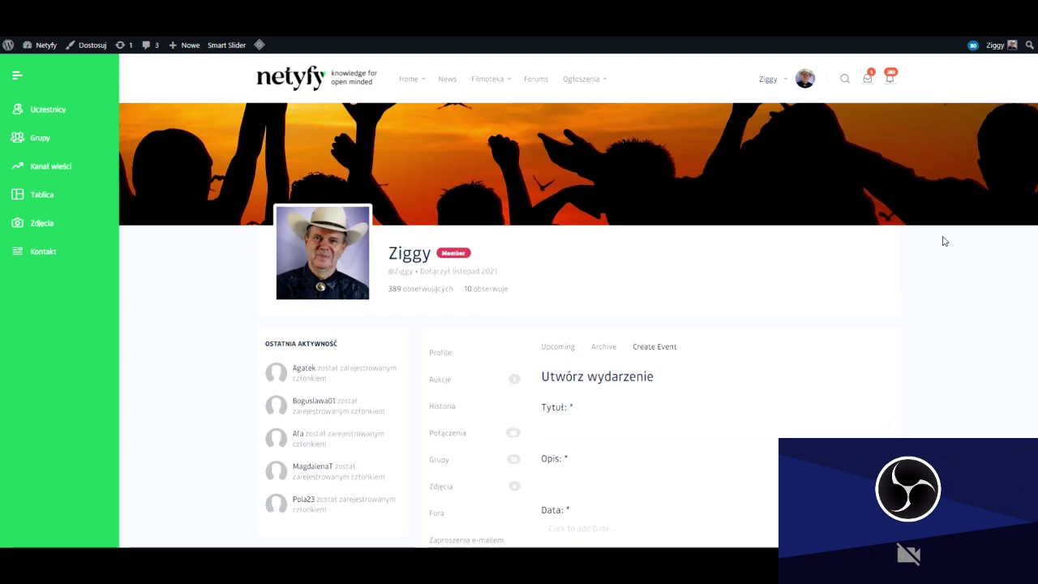
# Go to Profil from the Ziggy account menu and press Edytuj profil.
pyautogui.click(770, 82)
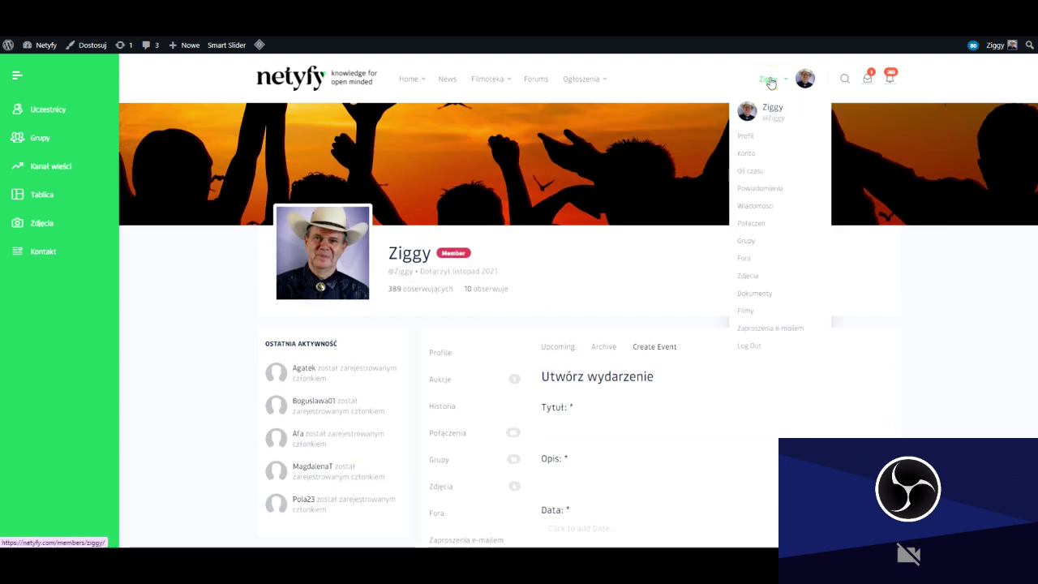
pyautogui.click(748, 138)
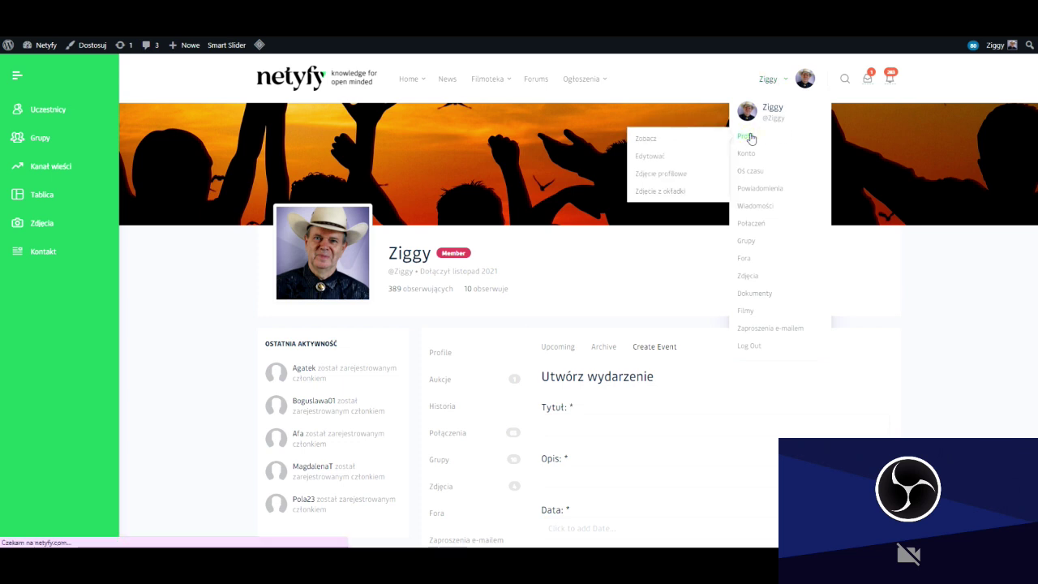
pyautogui.scroll(-2, 617, 242)
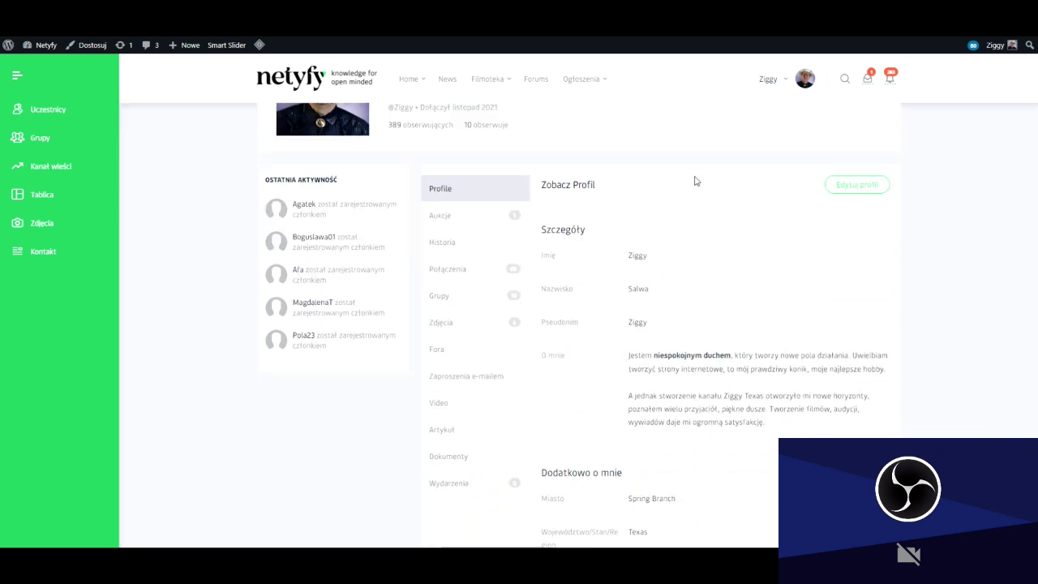
pyautogui.click(860, 186)
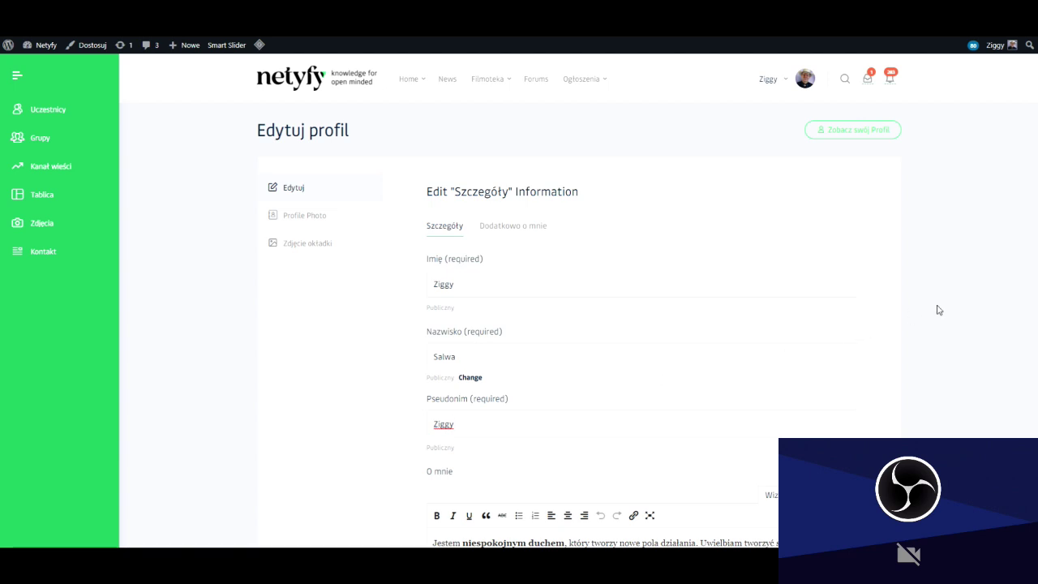
# Set O mnie visibility to Moje połączenia, after trying Tylko ja and Wszyscy, and save changes.
pyautogui.scroll(-2, 939, 310)
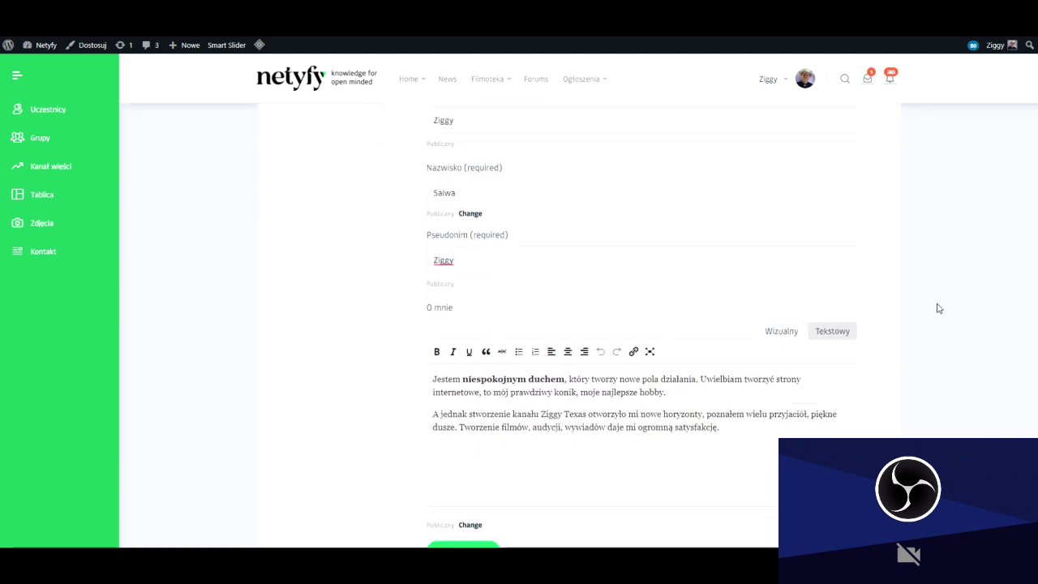
pyautogui.scroll(1, 938, 309)
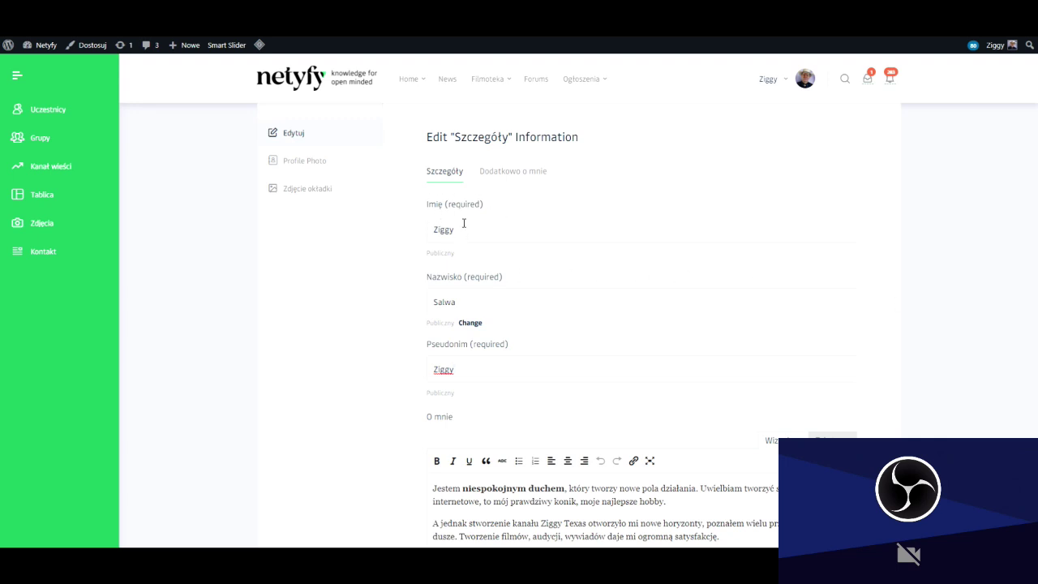
pyautogui.scroll(-4, 582, 288)
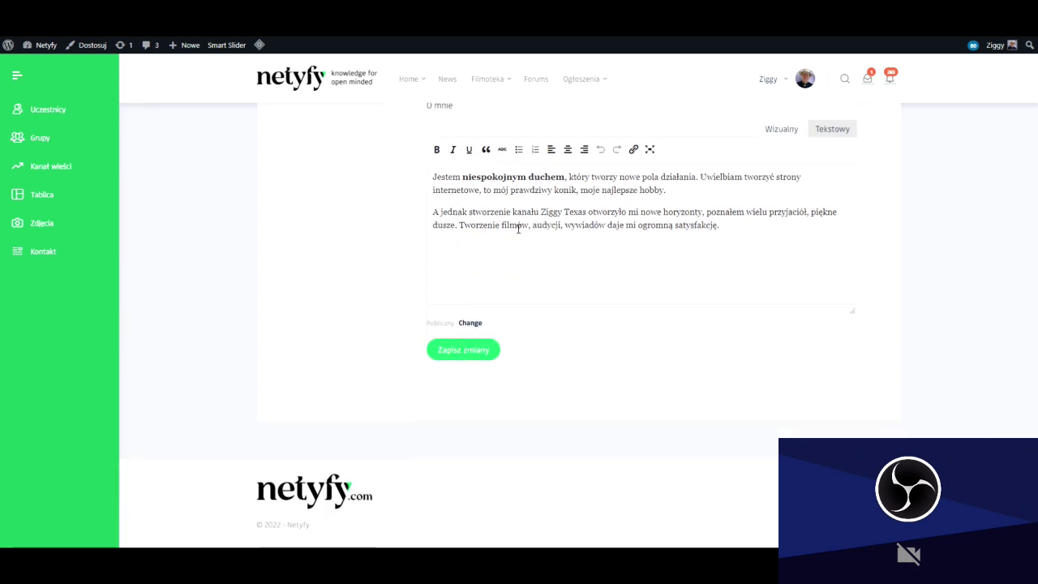
pyautogui.scroll(2, 781, 296)
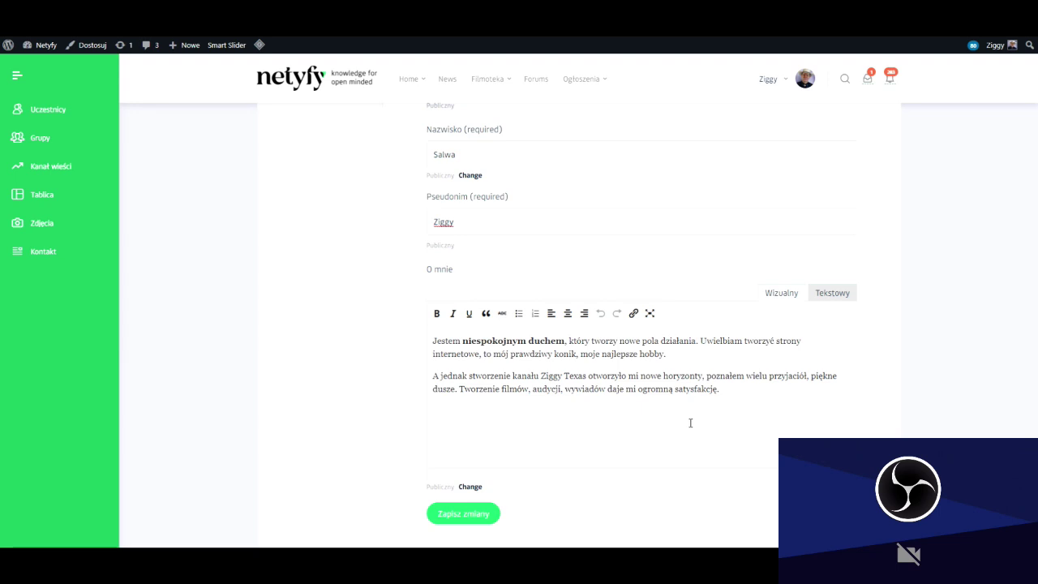
pyautogui.scroll(3, 690, 424)
pyautogui.scroll(-5, 700, 422)
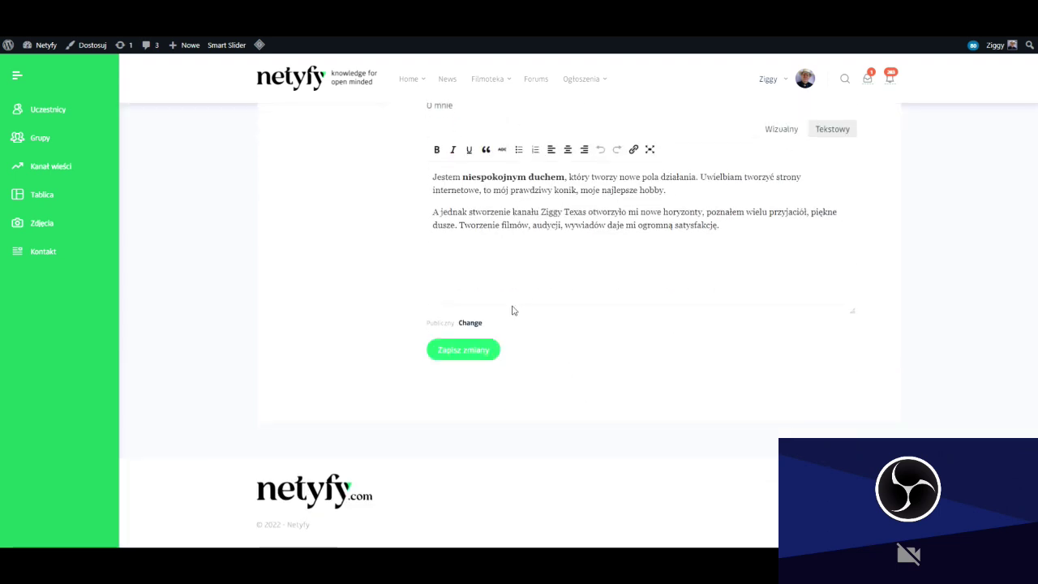
pyautogui.click(469, 324)
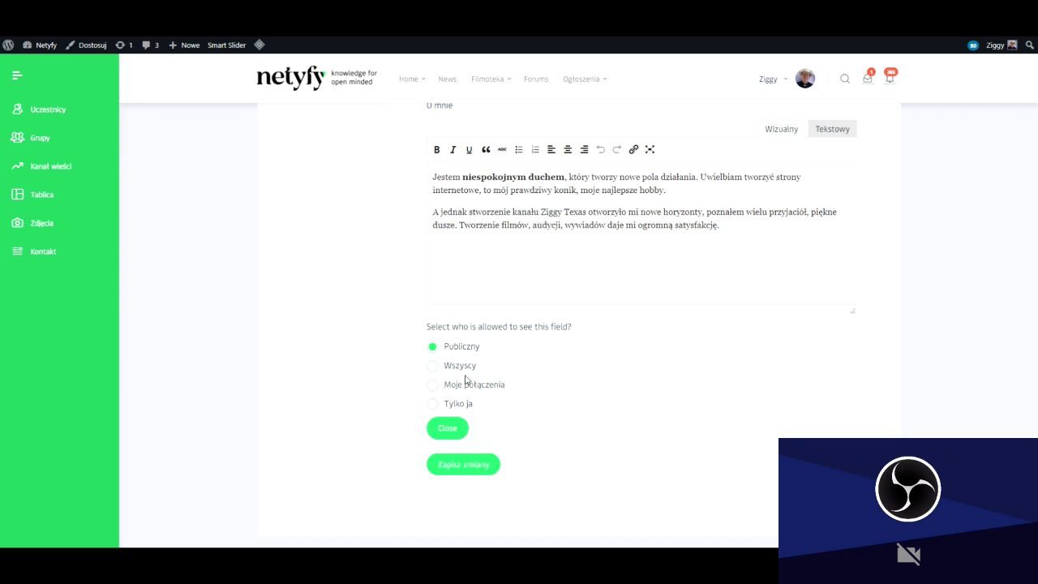
pyautogui.click(433, 405)
pyautogui.click(432, 365)
pyautogui.click(431, 388)
pyautogui.click(467, 465)
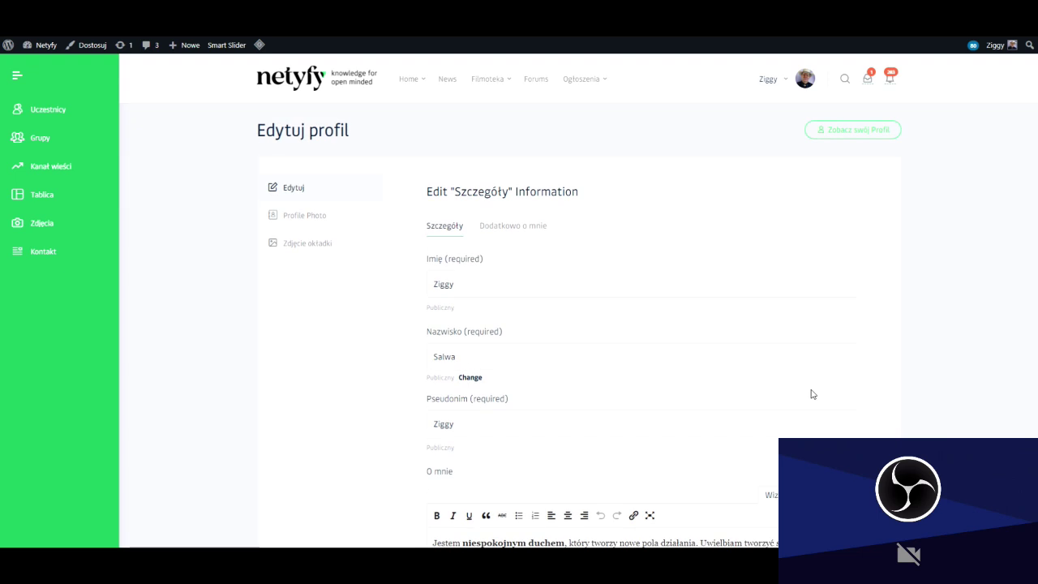
pyautogui.scroll(-8, 804, 384)
pyautogui.scroll(6, 748, 385)
# Leave the unsaved details form for Change Profile Photo, try the Zrobić zdjęcie webcam option, then return to Załaduj.
pyautogui.click(297, 217)
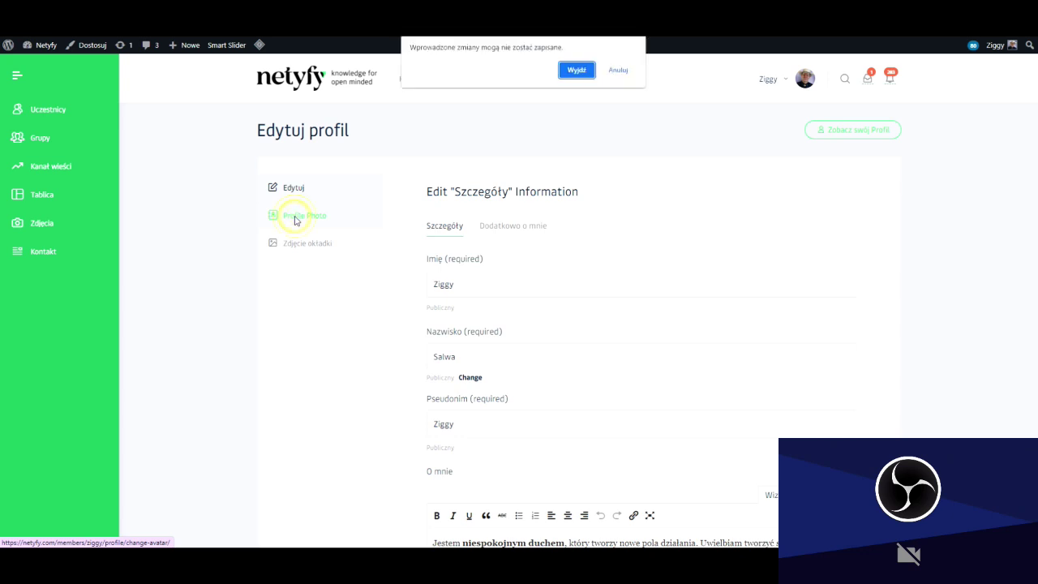
pyautogui.click(577, 70)
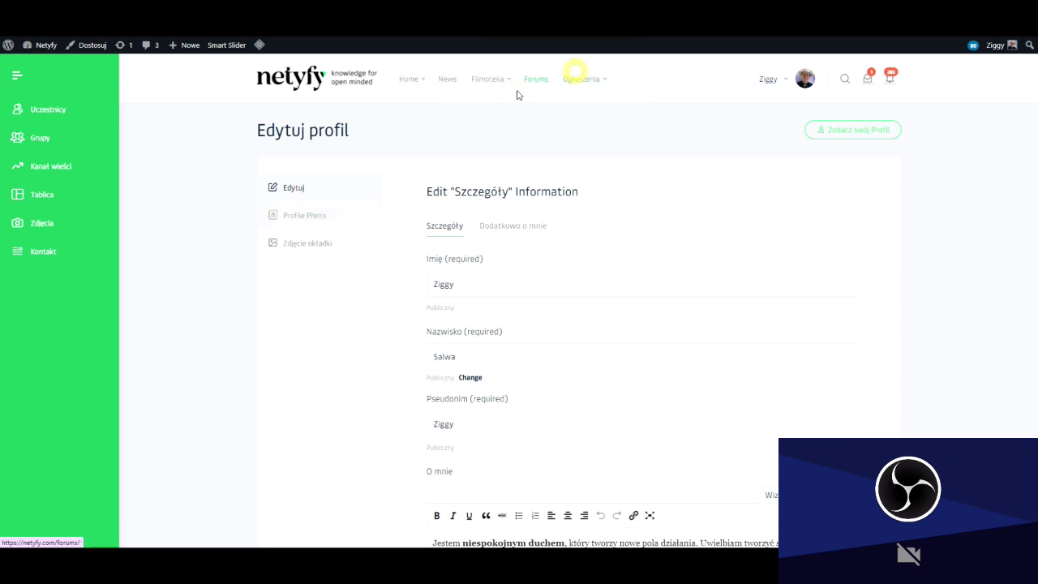
pyautogui.click(307, 219)
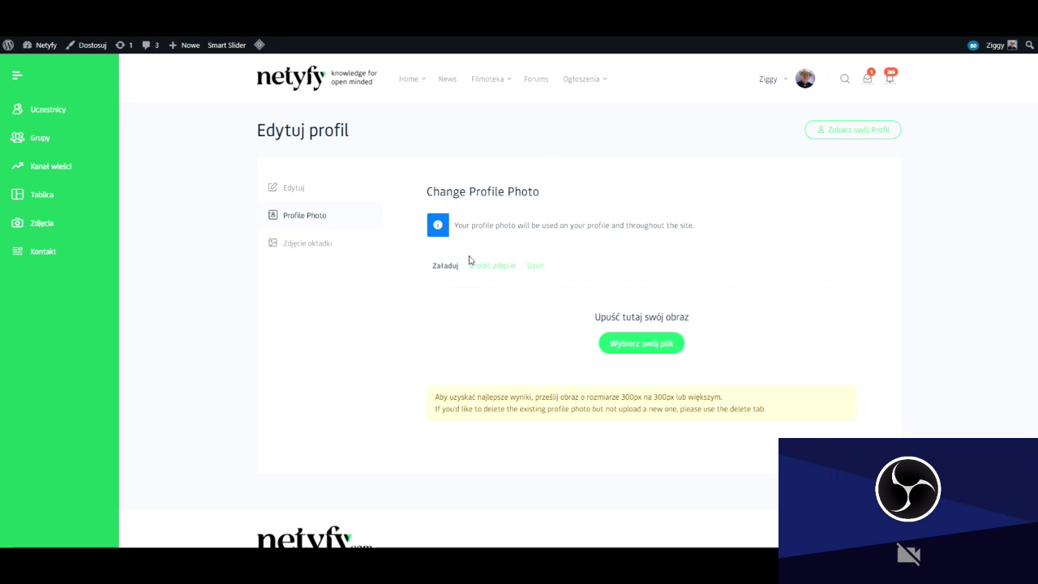
pyautogui.click(494, 266)
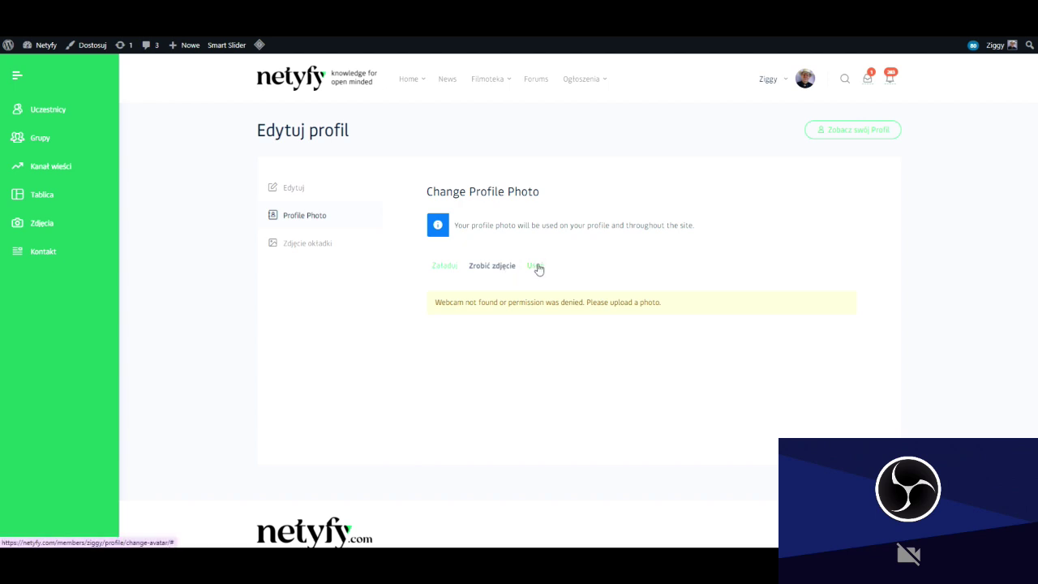
pyautogui.click(448, 268)
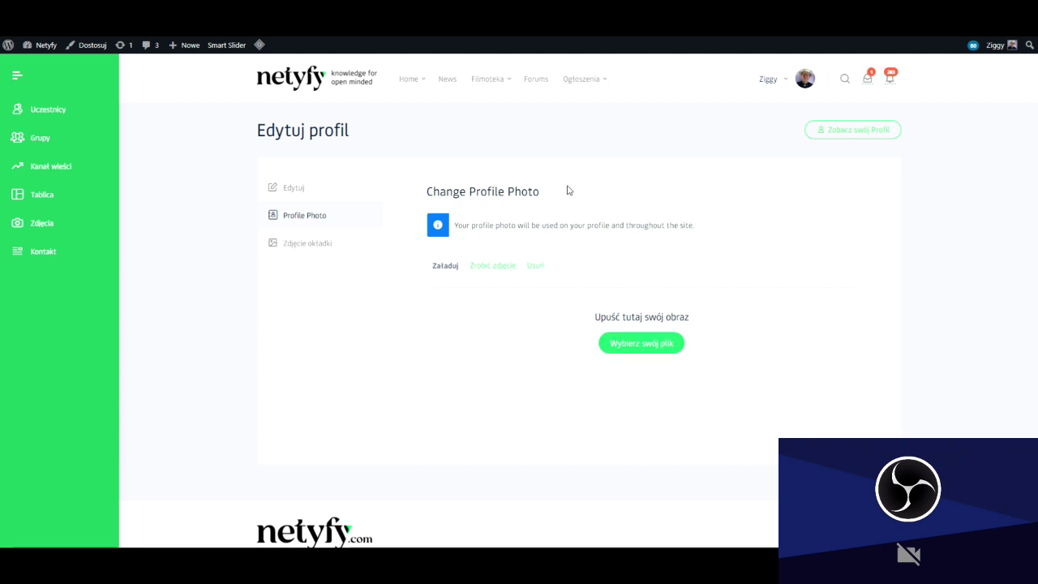
# View the Change Cover Photo page, then log out from the account dropdown.
pyautogui.click(307, 246)
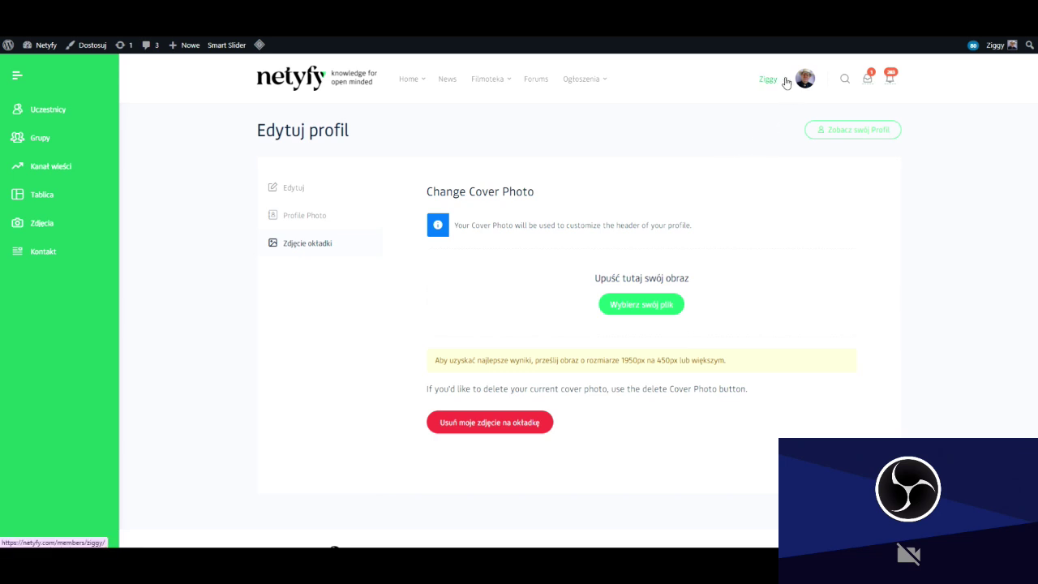
pyautogui.moveTo(786, 81)
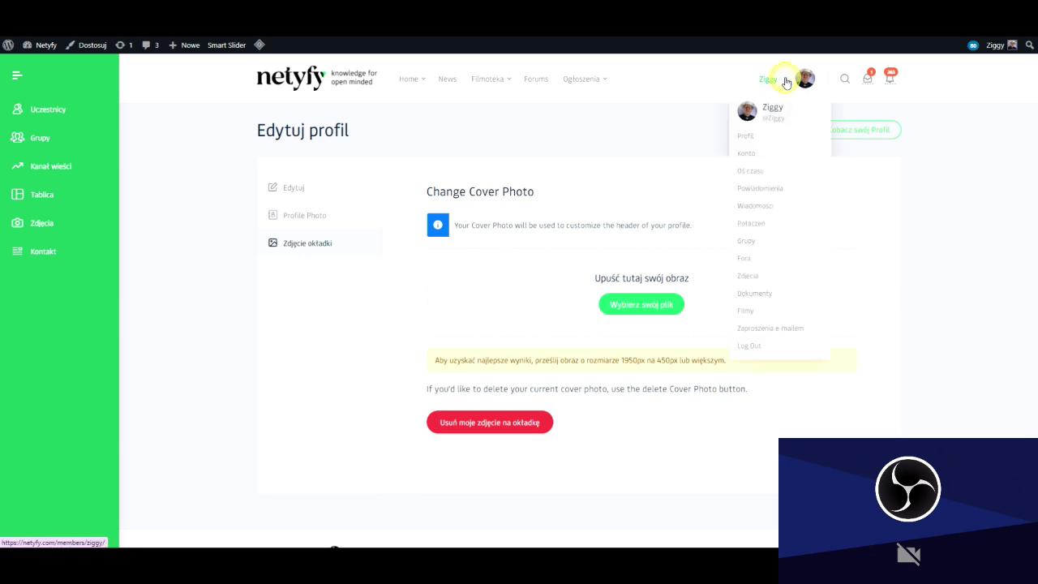
pyautogui.click(748, 347)
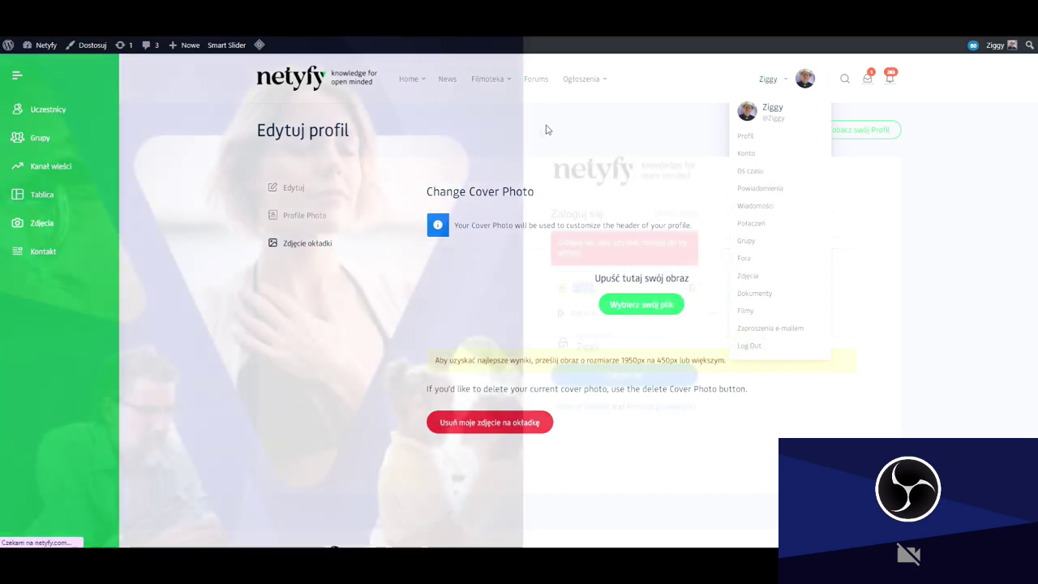